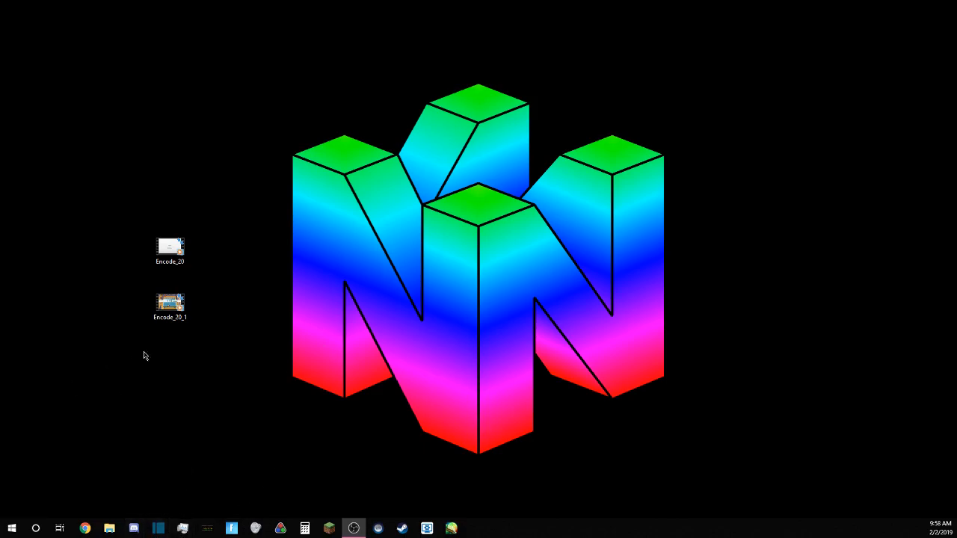
{"action": "left_click_drag", "start_coordinate": [181, 372], "coordinate": [294, 279]}
{"action": "left_click_drag", "start_coordinate": [254, 71], "coordinate": [706, 476]}
{"action": "left_click_drag", "start_coordinate": [250, 109], "coordinate": [709, 463]}
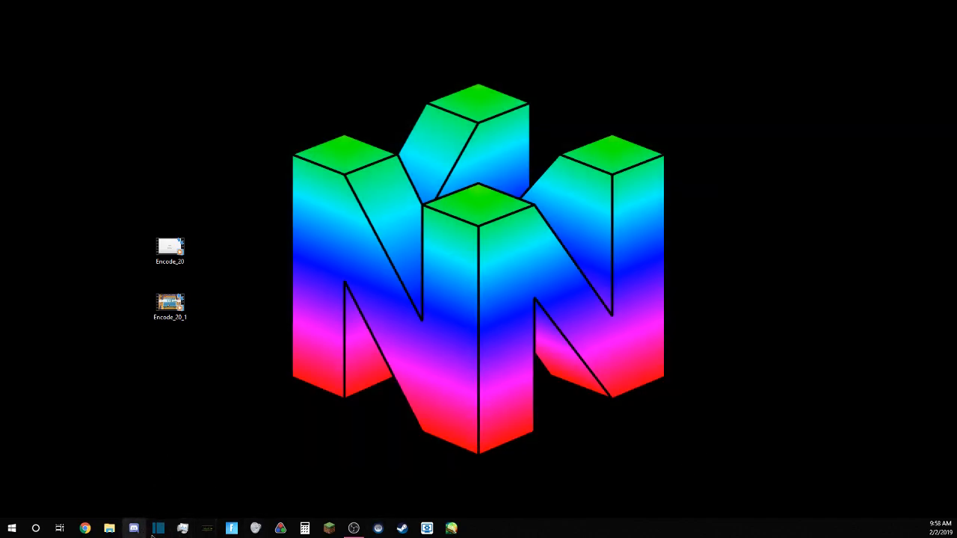
Open Shotcut, show the Playlist docked beside the preview, and shrink the window so the desktop video files stay reachable.
{"action": "left_click", "coordinate": [158, 529]}
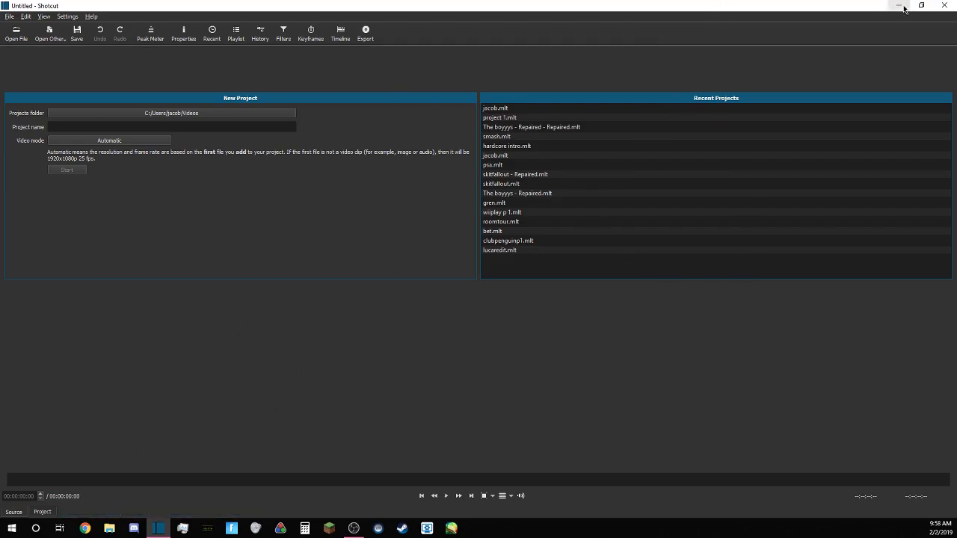
{"action": "left_click_drag", "start_coordinate": [831, 8], "coordinate": [720, 40]}
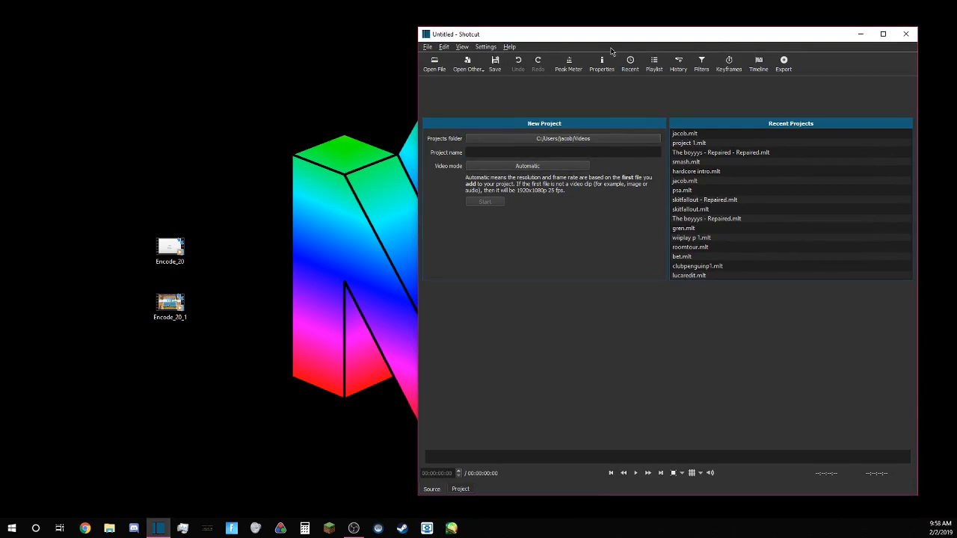
{"action": "left_click", "coordinate": [654, 64]}
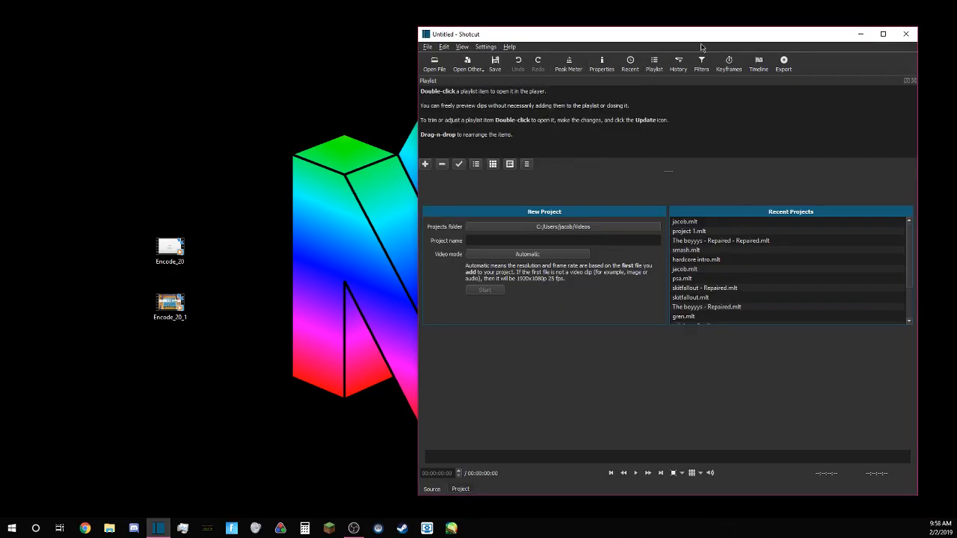
{"action": "left_click_drag", "start_coordinate": [692, 38], "coordinate": [692, 2]}
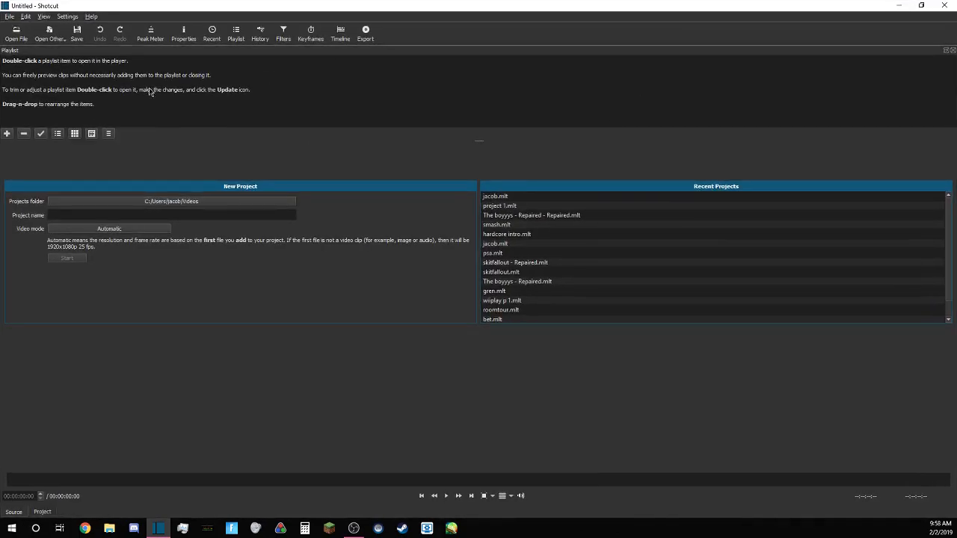
{"action": "left_click_drag", "start_coordinate": [811, 51], "coordinate": [859, 172]}
{"action": "left_click_drag", "start_coordinate": [799, 5], "coordinate": [739, 25]}
Add the desktop videos Encode_20 and Encode_20_1 to the playlist and enlarge the editor to full screen.
{"action": "left_click_drag", "start_coordinate": [136, 211], "coordinate": [188, 322]}
{"action": "left_click_drag", "start_coordinate": [175, 245], "coordinate": [513, 181]}
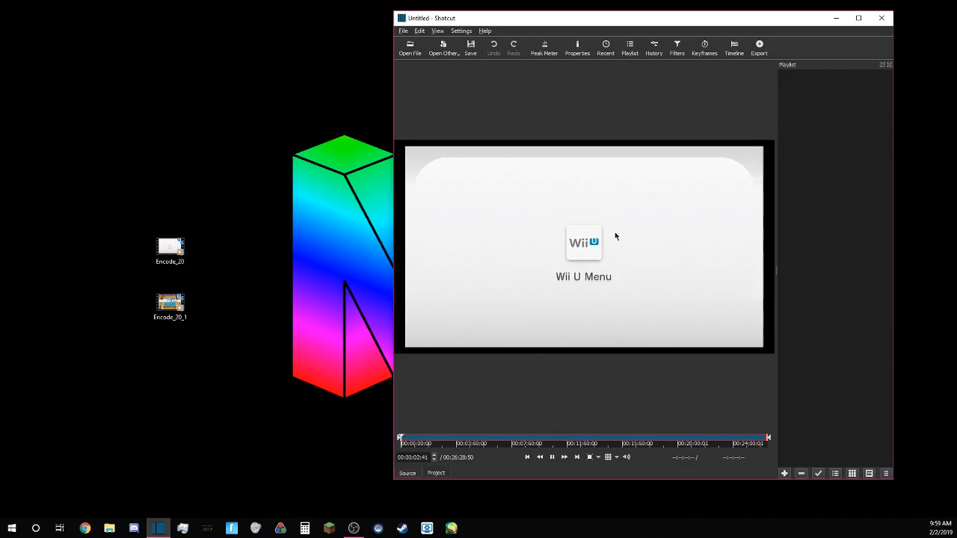
{"action": "left_click_drag", "start_coordinate": [136, 192], "coordinate": [188, 349]}
{"action": "left_click_drag", "start_coordinate": [606, 329], "coordinate": [872, 262]}
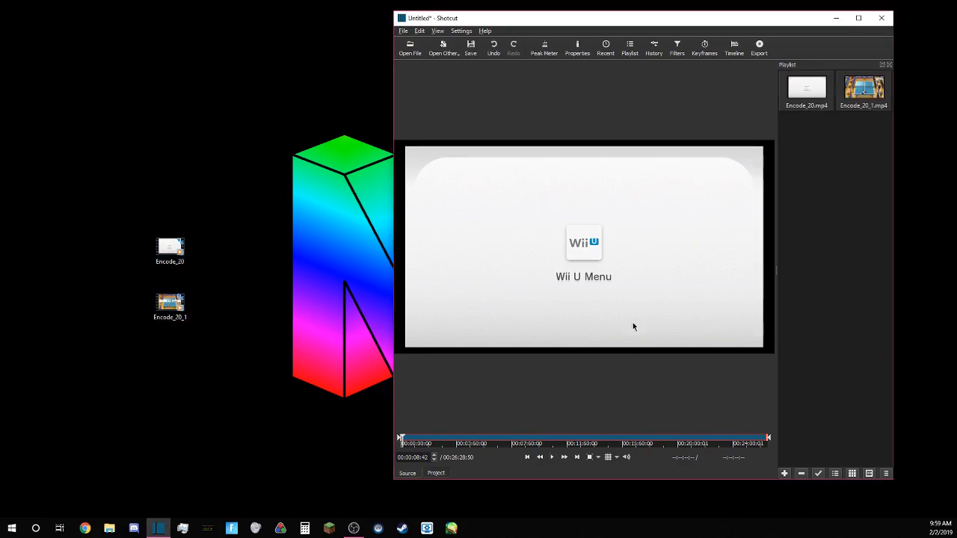
{"action": "left_click", "coordinate": [858, 17]}
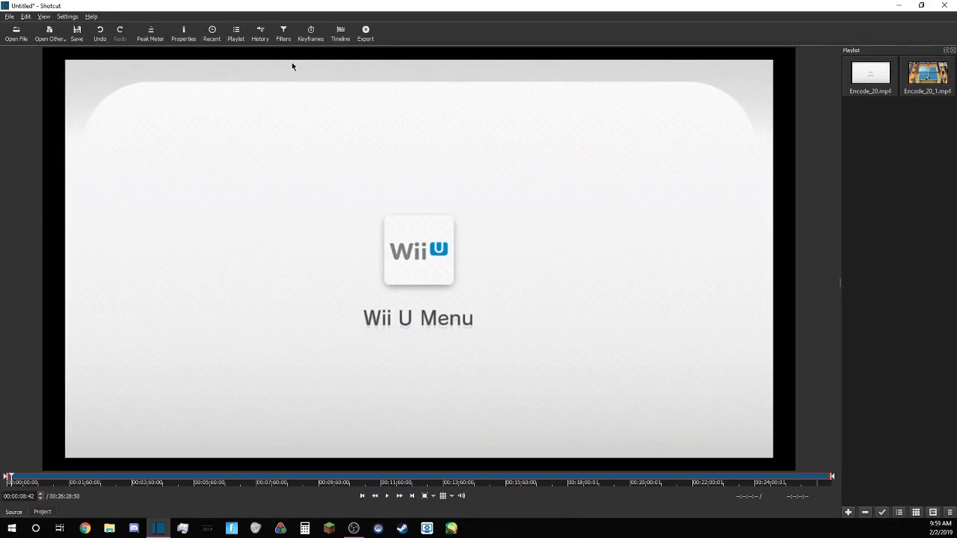
Show the timeline, place Encode_20.mp4 from the playlist on it, and return to the start of the clip.
{"action": "left_click", "coordinate": [340, 34]}
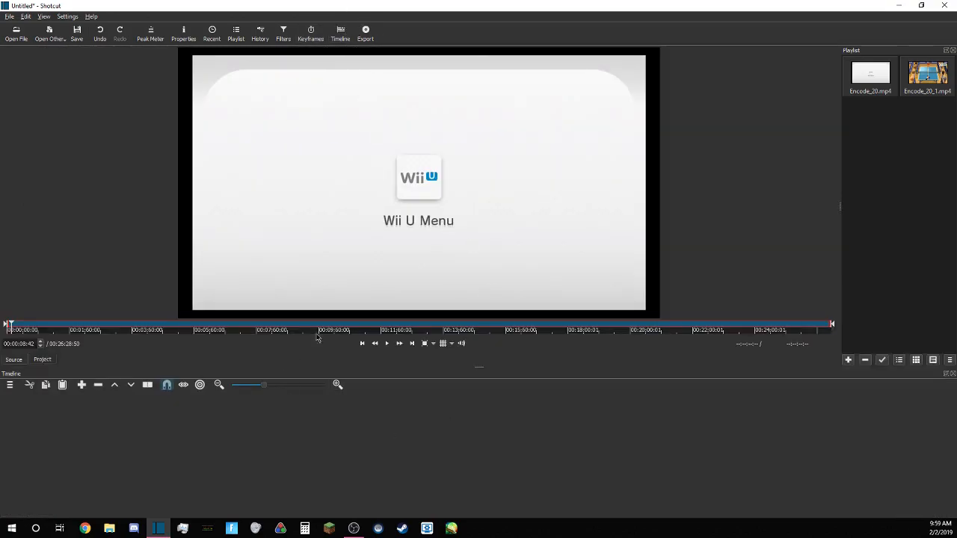
{"action": "left_click", "coordinate": [915, 88]}
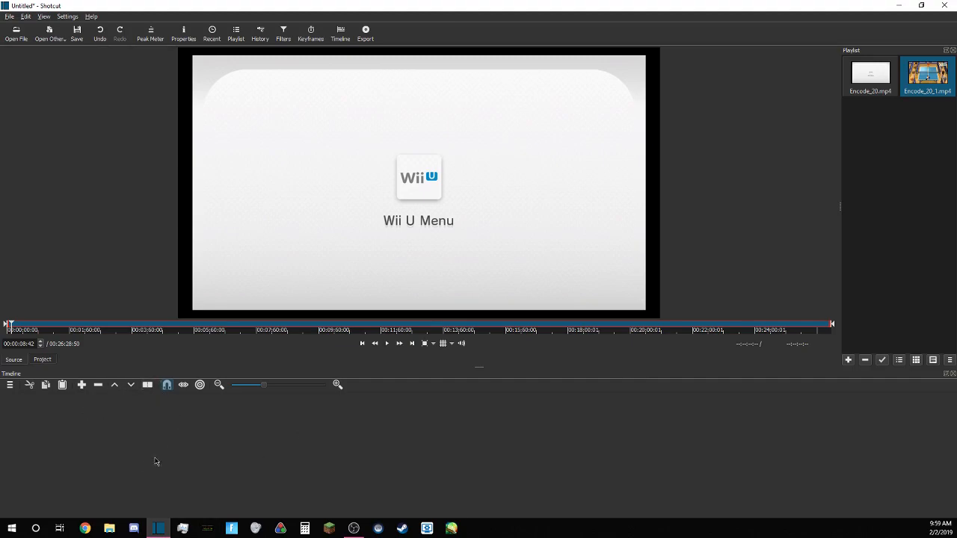
{"action": "left_click_drag", "start_coordinate": [886, 75], "coordinate": [571, 439]}
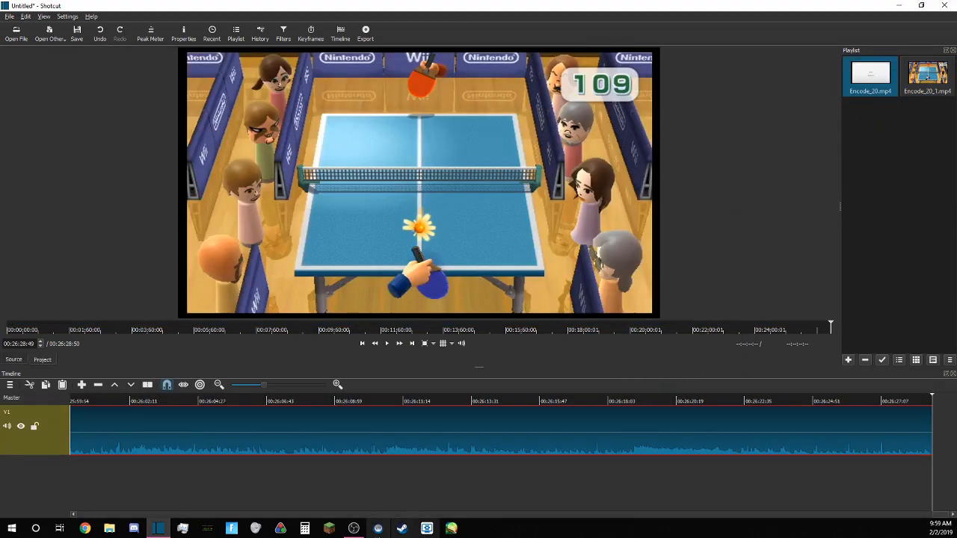
{"action": "left_click_drag", "start_coordinate": [952, 516], "coordinate": [109, 492]}
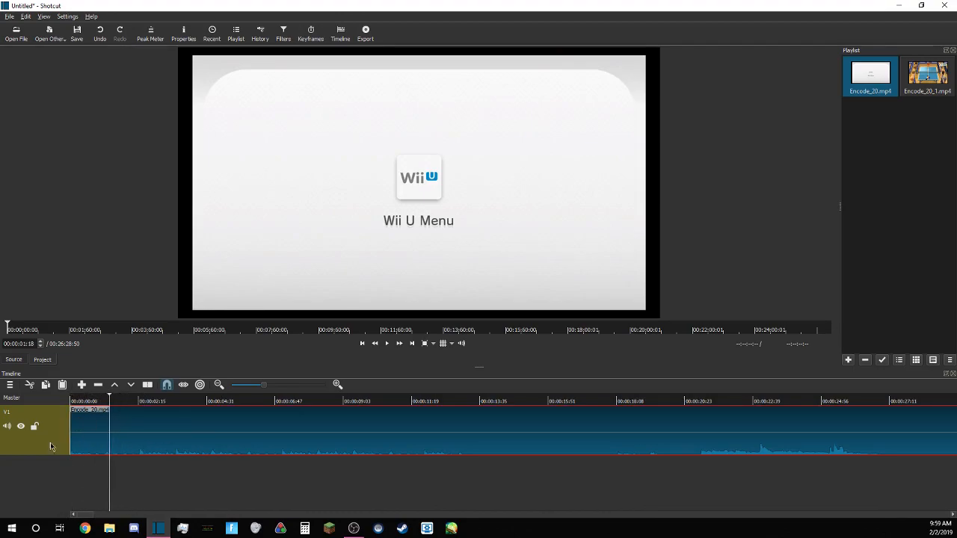
Play and pause the clip from its beginning and scrub the playhead back and forth over the opening seconds.
{"action": "left_click", "coordinate": [72, 479]}
{"action": "key", "text": "space"}
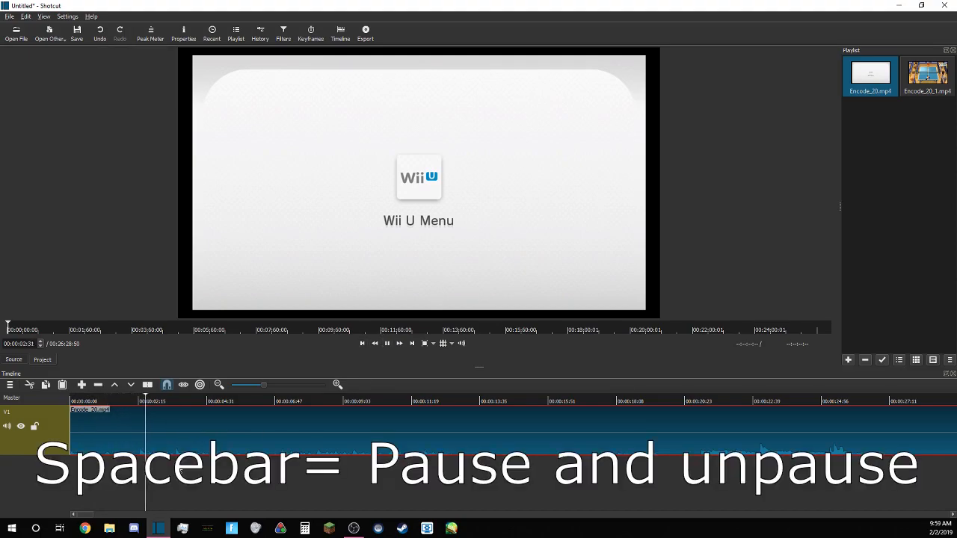
{"action": "left_click_drag", "start_coordinate": [96, 485], "coordinate": [60, 492]}
{"action": "left_click", "coordinate": [386, 344]}
{"action": "left_click_drag", "start_coordinate": [336, 402], "coordinate": [314, 411]}
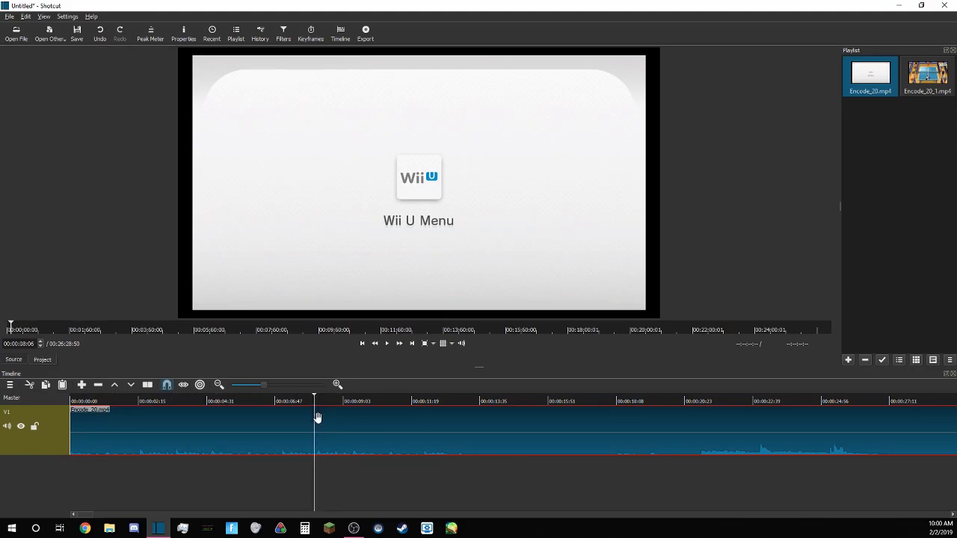
{"action": "mouse_move", "coordinate": [323, 446]}
{"action": "left_mouse_down"}
{"action": "mouse_move", "coordinate": [412, 446]}
{"action": "mouse_move", "coordinate": [318, 455]}
{"action": "left_mouse_up"}
{"action": "left_click_drag", "start_coordinate": [103, 484], "coordinate": [232, 484]}
{"action": "key", "text": "ctrl+z"}
{"action": "left_click_drag", "start_coordinate": [352, 483], "coordinate": [75, 487]}
{"action": "key", "text": "space"}
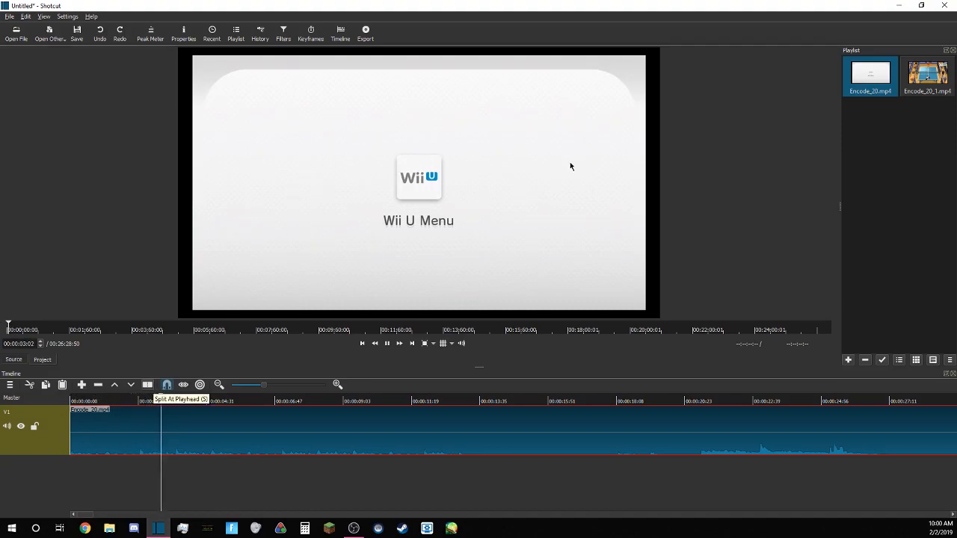
Pause playback and split Encode_20.mp4 on the timeline at 00:00:17:25.
{"action": "left_click", "coordinate": [240, 486]}
{"action": "left_click_drag", "start_coordinate": [240, 488], "coordinate": [596, 501]}
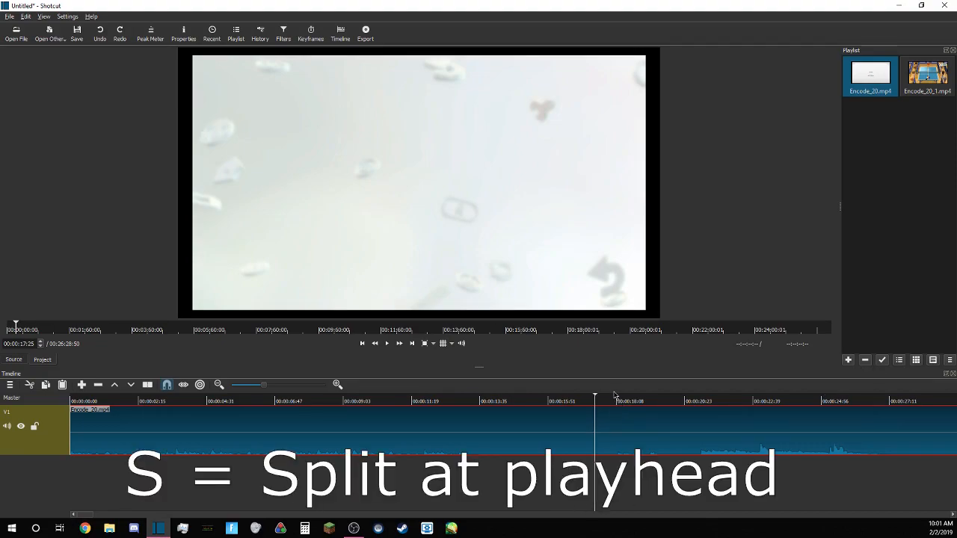
{"action": "key", "text": "s"}
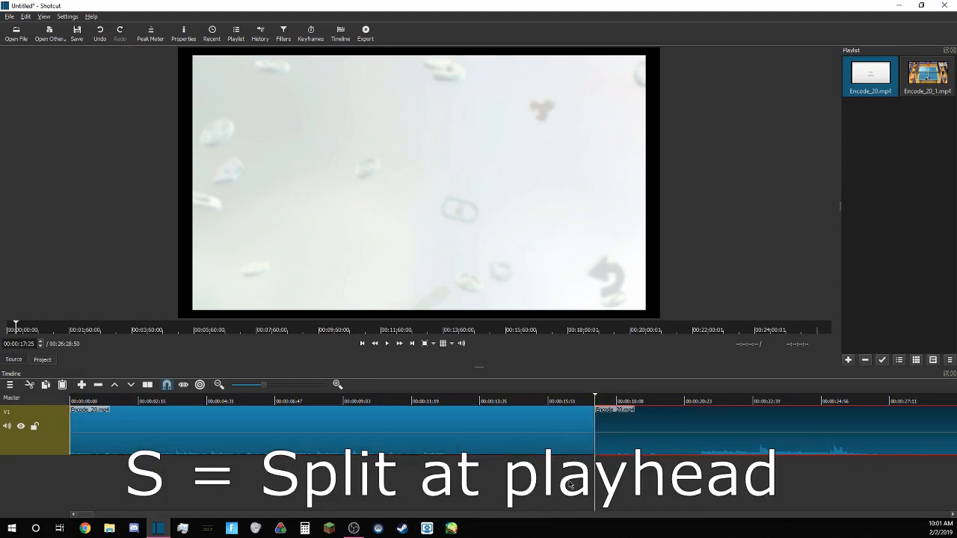
Delete the clip segment before the split and move the playhead back to the start of the timeline.
{"action": "mouse_move", "coordinate": [596, 476]}
{"action": "left_mouse_down"}
{"action": "mouse_move", "coordinate": [576, 475]}
{"action": "mouse_move", "coordinate": [584, 471]}
{"action": "left_mouse_up"}
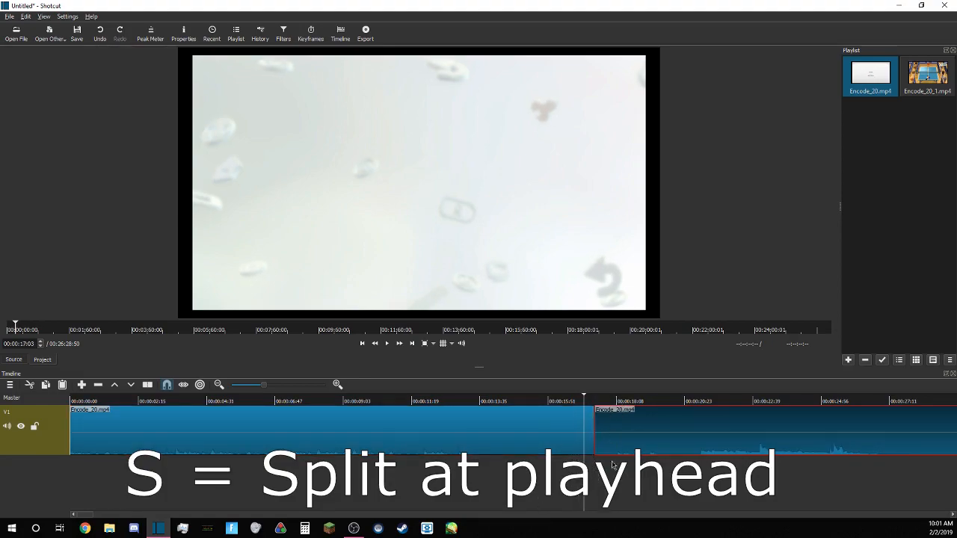
{"action": "left_click", "coordinate": [431, 442]}
{"action": "left_click_drag", "start_coordinate": [510, 502], "coordinate": [283, 471]}
{"action": "left_click_drag", "start_coordinate": [186, 486], "coordinate": [79, 454]}
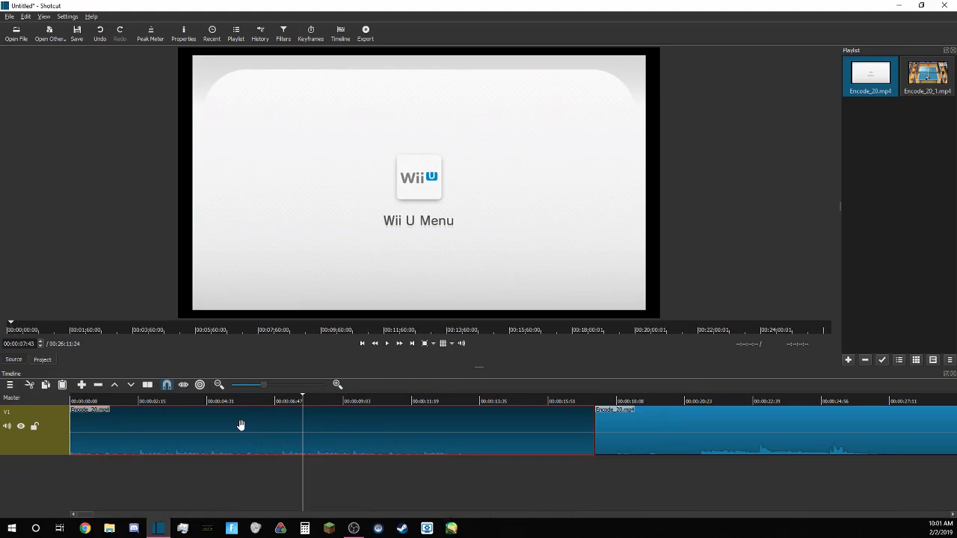
{"action": "key", "text": "Delete"}
{"action": "left_click_drag", "start_coordinate": [201, 488], "coordinate": [71, 486]}
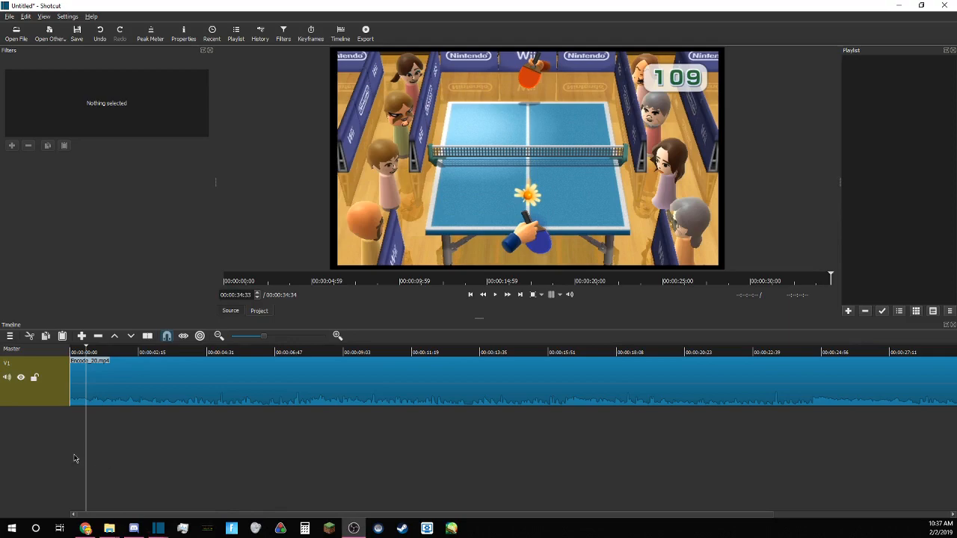
Split the table tennis clip on V1 at 00:00:03:44 and again at 00:00:09:59.
{"action": "left_click", "coordinate": [74, 458]}
{"action": "key", "text": "space"}
{"action": "left_click", "coordinate": [130, 397]}
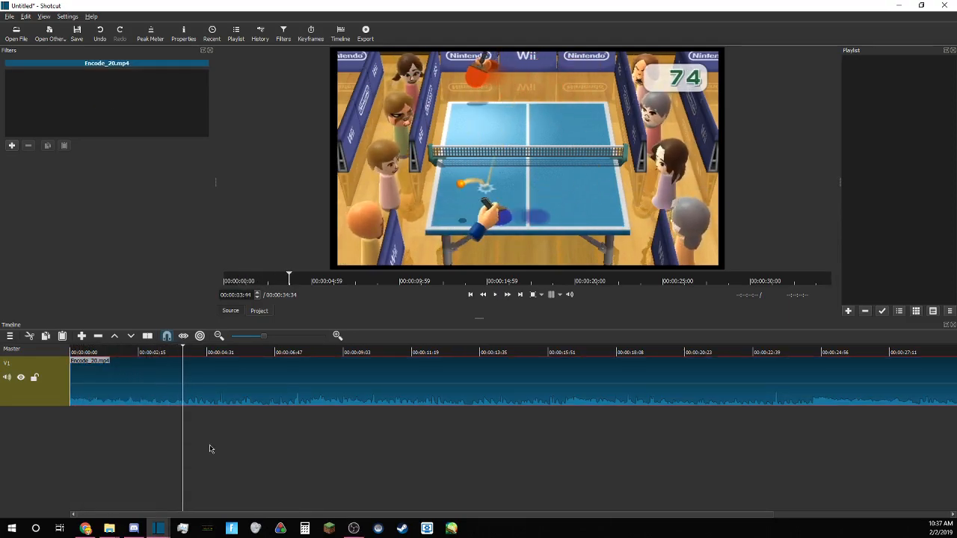
{"action": "key", "text": "s"}
{"action": "left_click_drag", "start_coordinate": [190, 442], "coordinate": [371, 453]}
{"action": "key", "text": "s"}
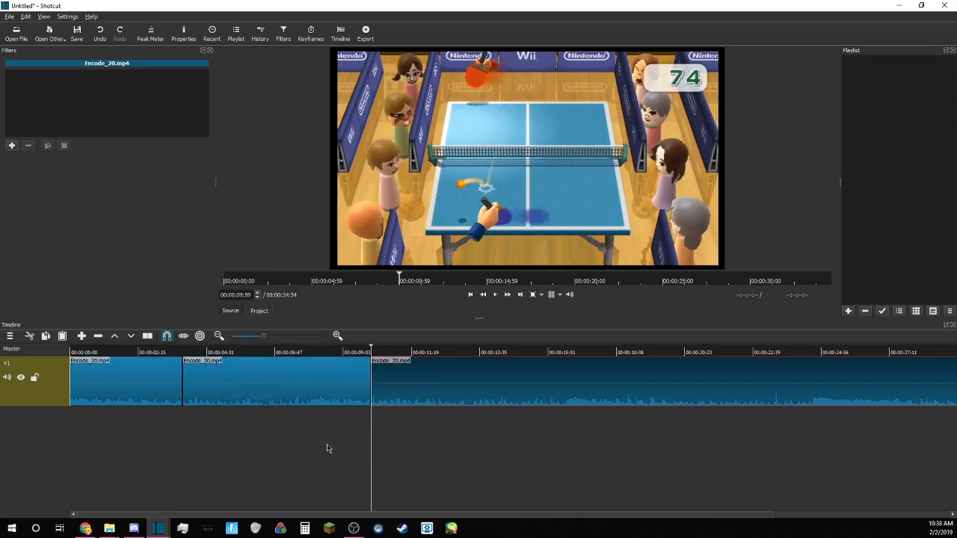
Try ripple-deleting the middle segment between the two splits and undo the removal.
{"action": "left_click", "coordinate": [327, 449]}
{"action": "left_click", "coordinate": [249, 390]}
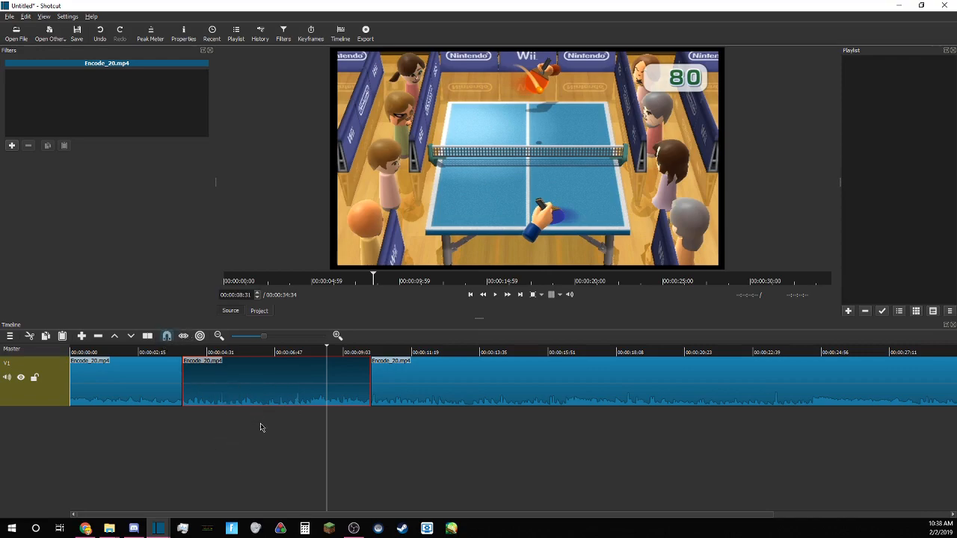
{"action": "key", "text": "Delete"}
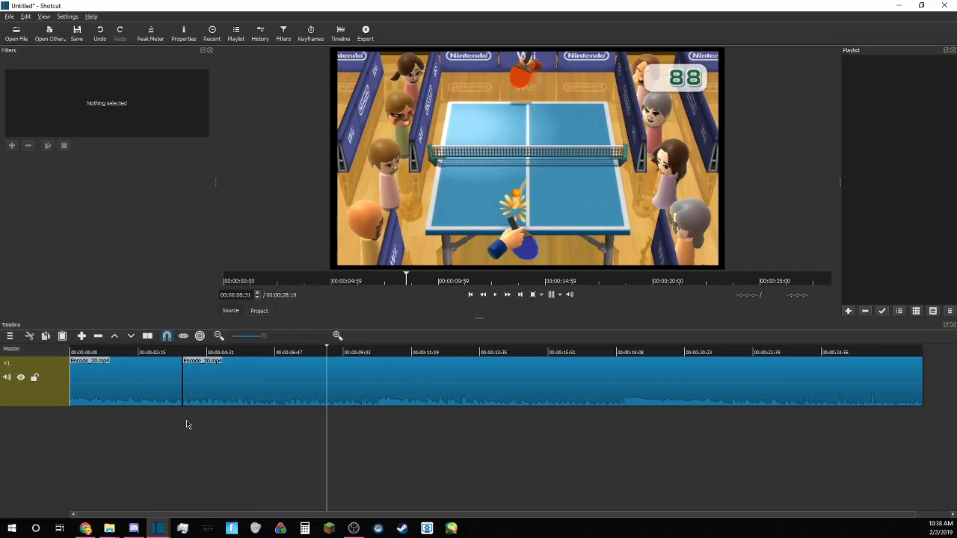
{"action": "key", "text": "ctrl+z"}
Try lifting the middle segment off V1 so it leaves a gap, and undo the lift.
{"action": "left_click", "coordinate": [293, 382]}
{"action": "key", "text": "z"}
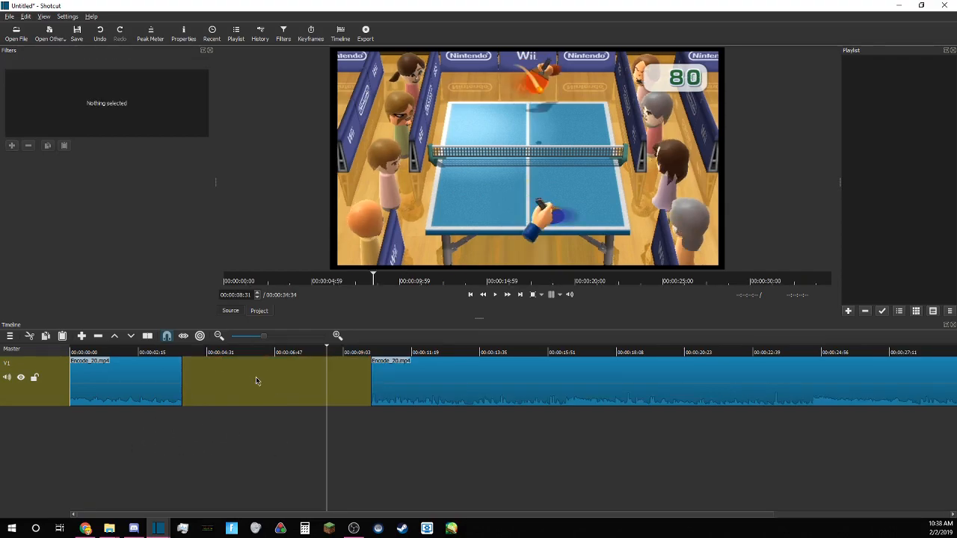
{"action": "key", "text": "ctrl+z"}
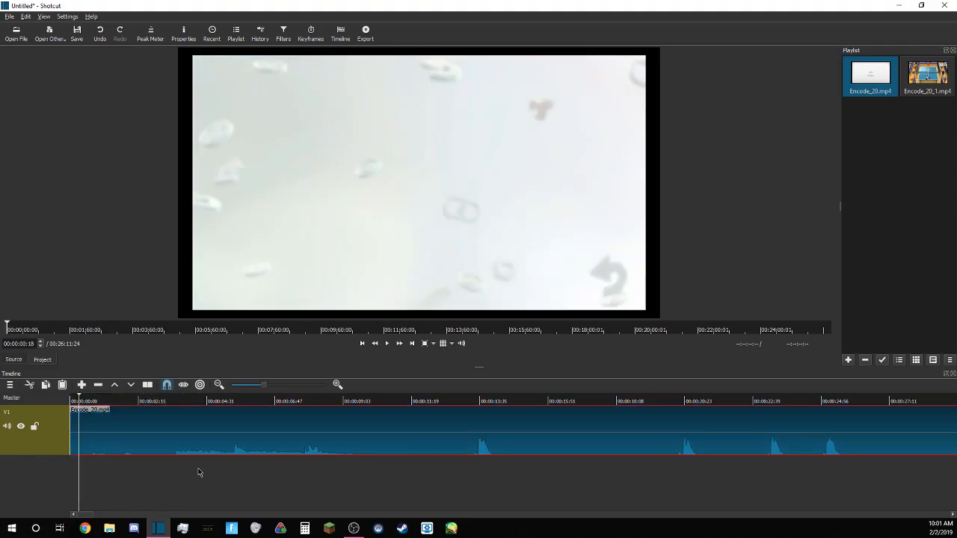
Play the trimmed clip briefly and scrub the playhead through its first seconds.
{"action": "key", "text": "space"}
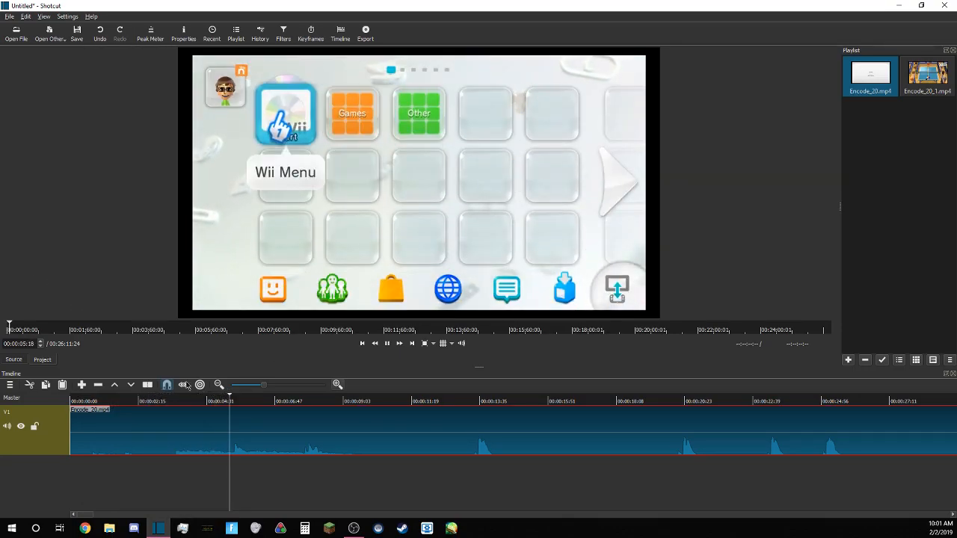
{"action": "left_click", "coordinate": [239, 491]}
{"action": "left_click_drag", "start_coordinate": [242, 481], "coordinate": [84, 483]}
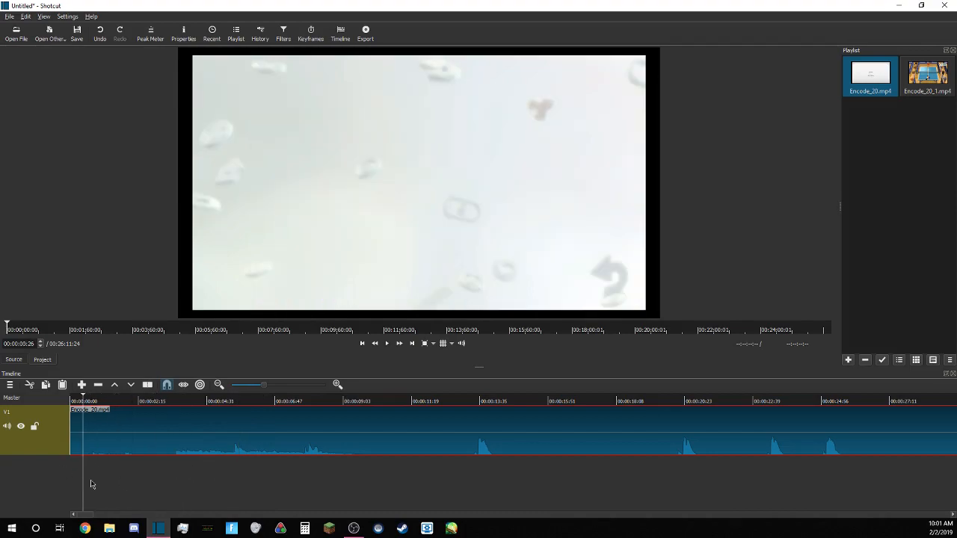
{"action": "left_click", "coordinate": [124, 489]}
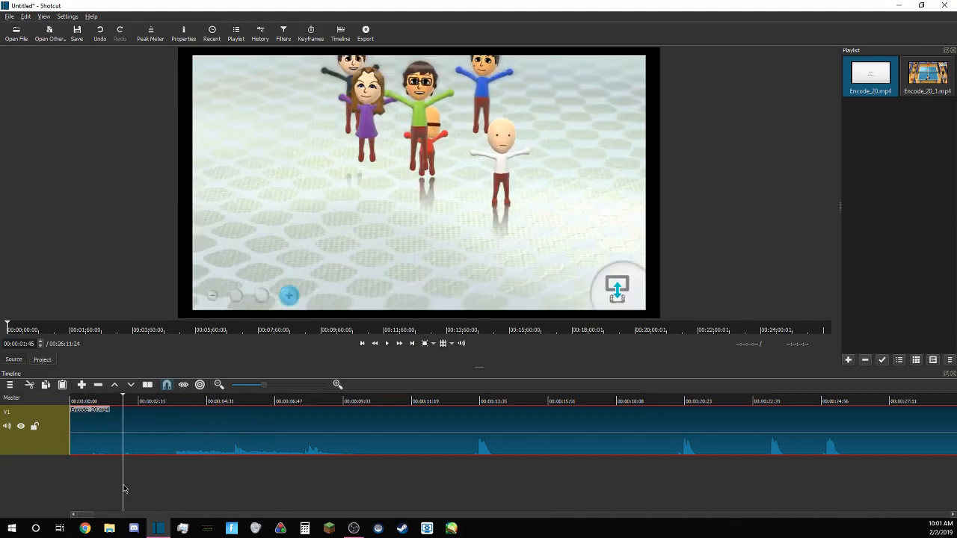
Try adding a second video track above V1 and inspect it with the playhead at the start.
{"action": "right_click", "coordinate": [47, 465]}
{"action": "left_click", "coordinate": [69, 401]}
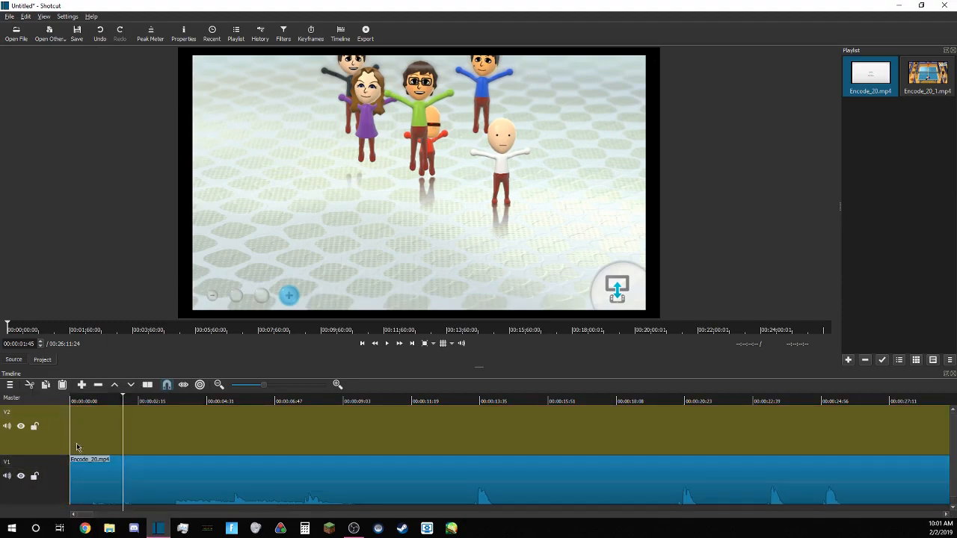
{"action": "left_click", "coordinate": [94, 430]}
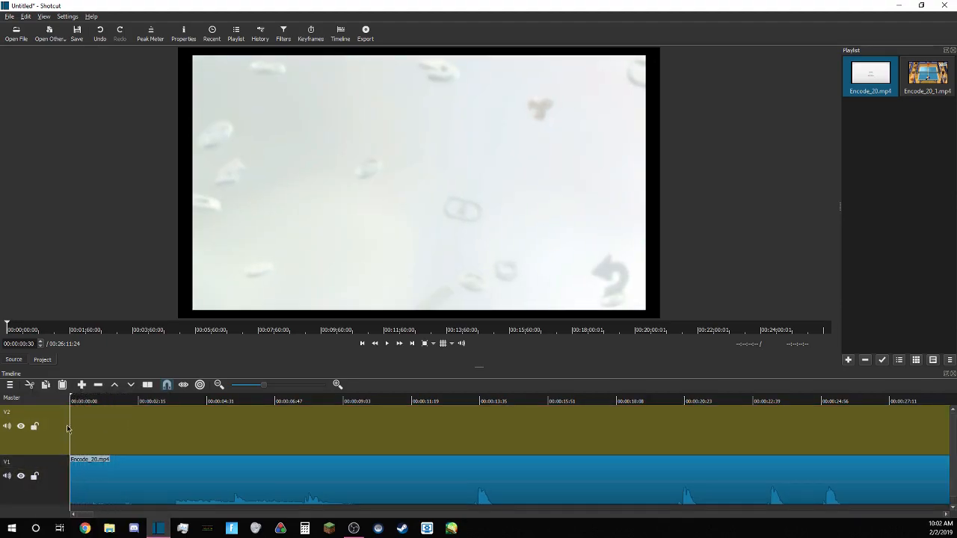
{"action": "key", "text": "End"}
{"action": "left_click", "coordinate": [86, 450]}
{"action": "left_click", "coordinate": [48, 466]}
{"action": "key", "text": "x"}
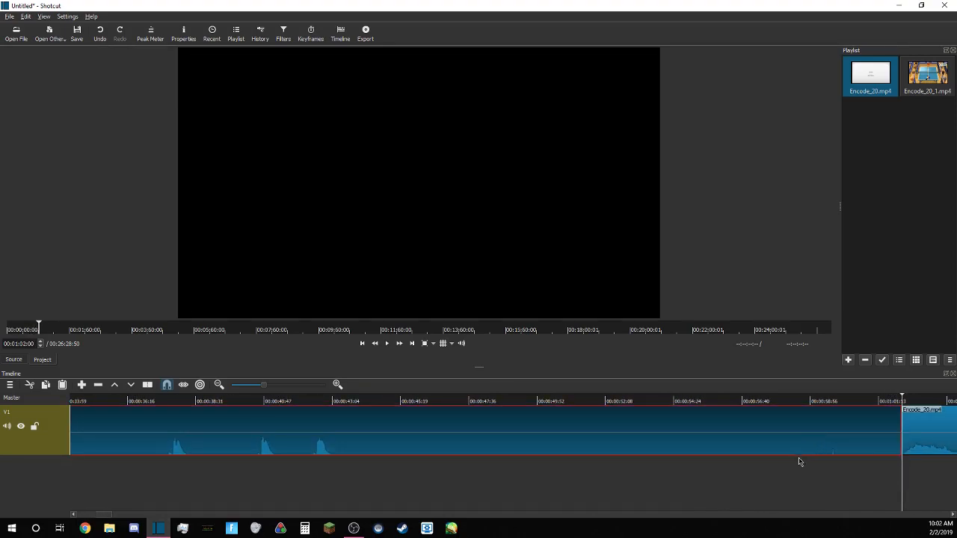
Delete the opening segment of Encode_20.mp4 up to 00:01:02:00 and play the timeline from its new start.
{"action": "key", "text": "Delete"}
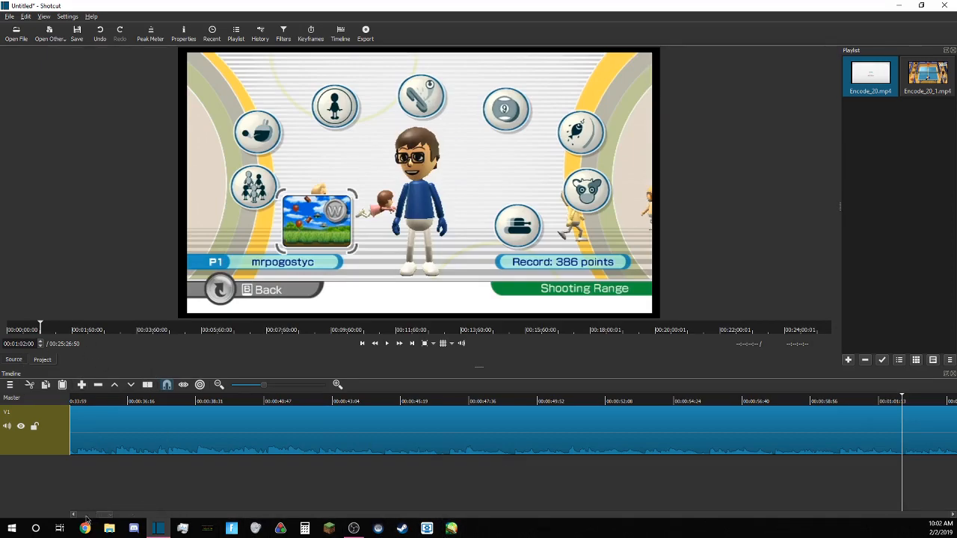
{"action": "left_click_drag", "start_coordinate": [115, 516], "coordinate": [61, 513]}
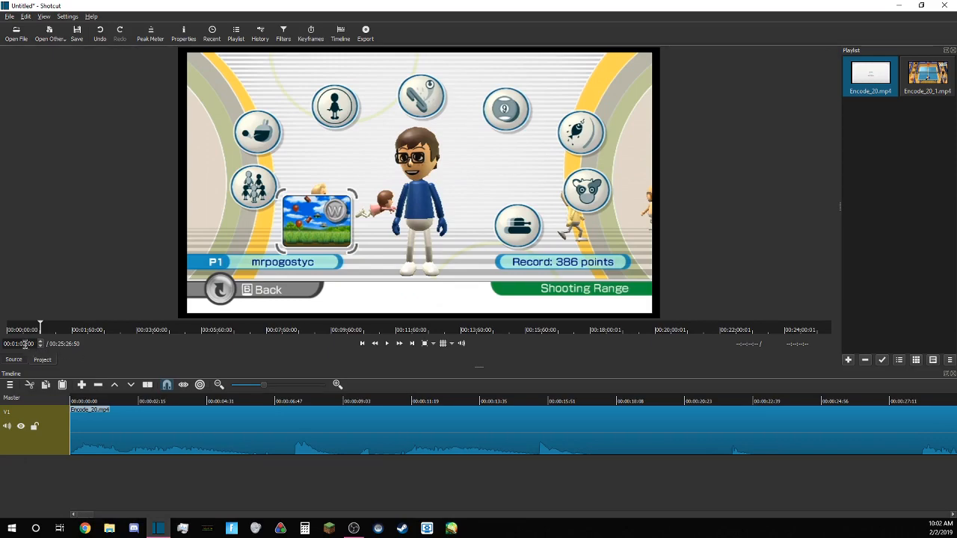
{"action": "left_click", "coordinate": [84, 453]}
{"action": "key", "text": "space"}
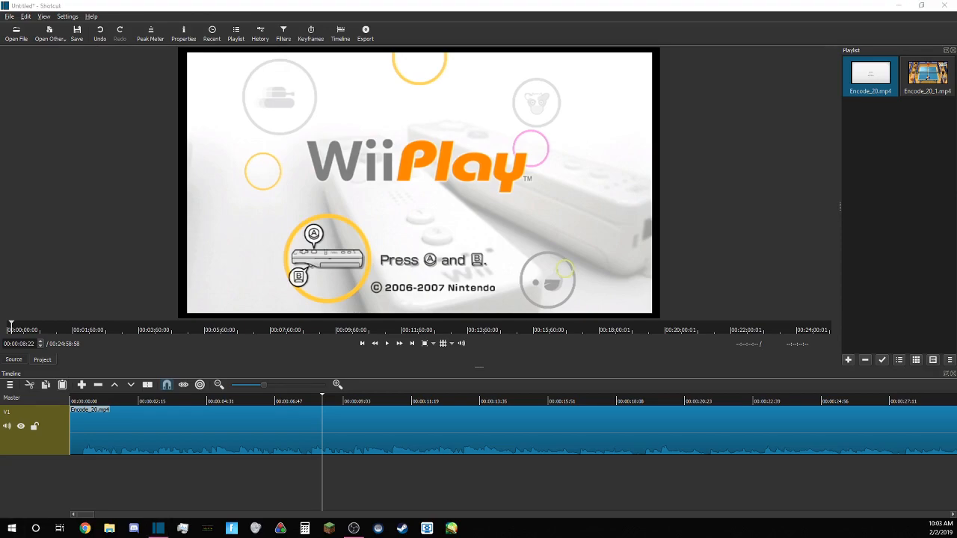
Show the filters of the Encode_20.mp4 clip on V1 while playing the timeline from its start.
{"action": "left_click", "coordinate": [230, 6]}
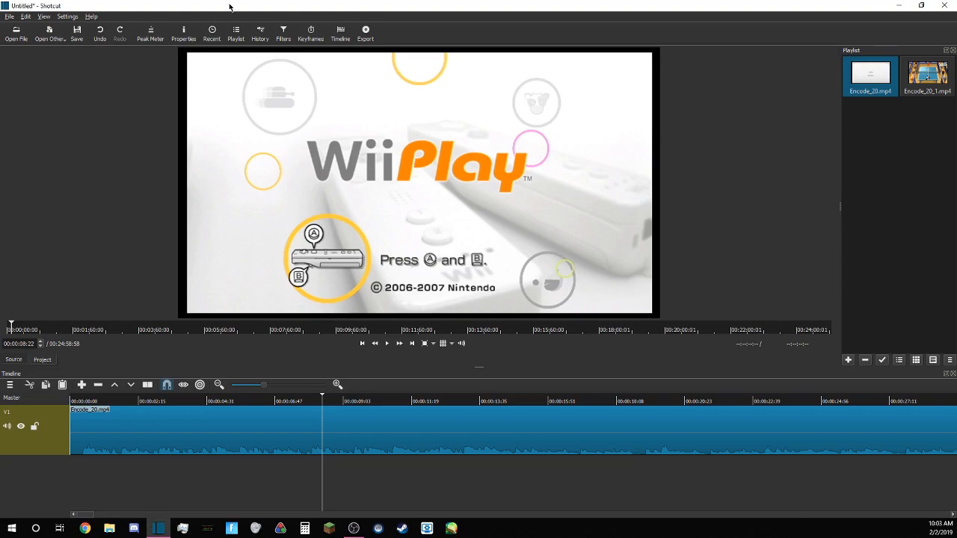
{"action": "left_click", "coordinate": [283, 34]}
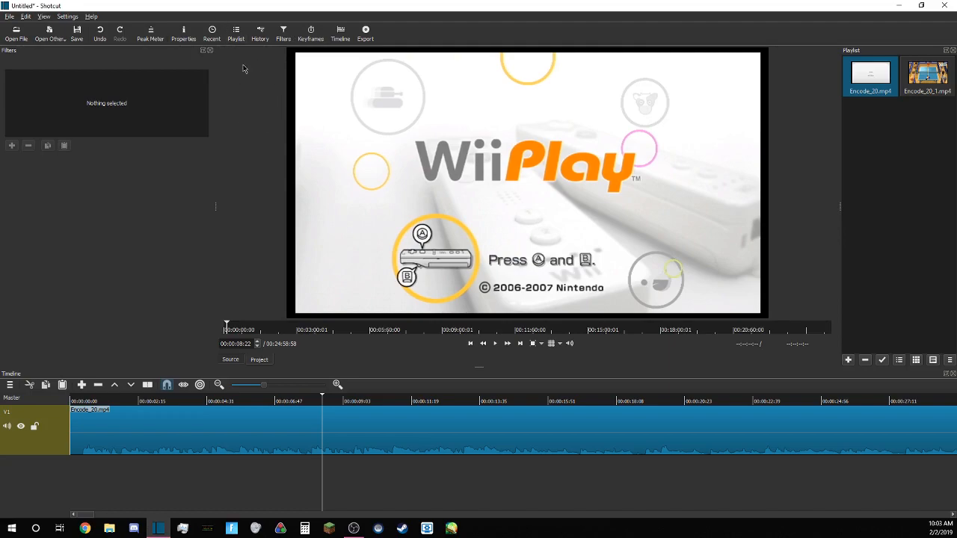
{"action": "left_click_drag", "start_coordinate": [260, 488], "coordinate": [75, 487]}
{"action": "key", "text": "space"}
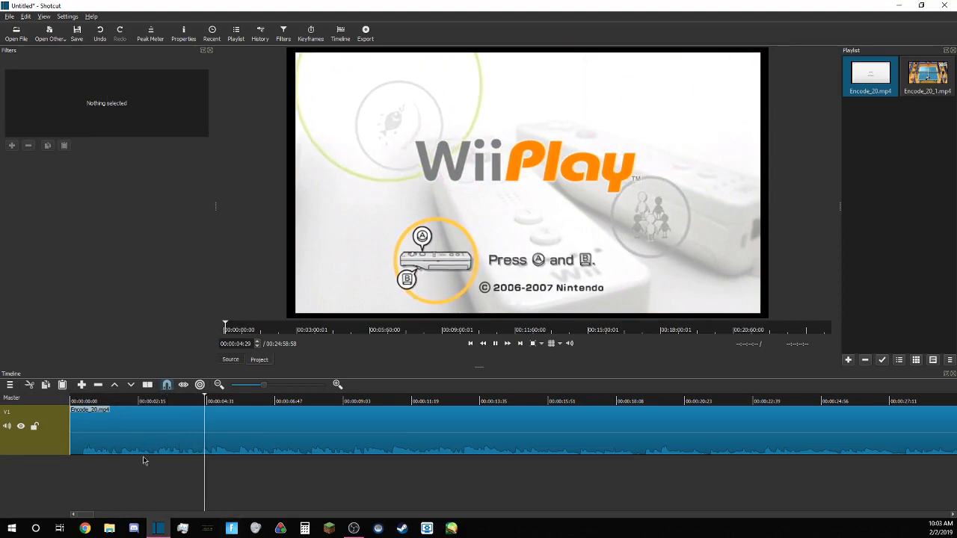
{"action": "left_click", "coordinate": [160, 423]}
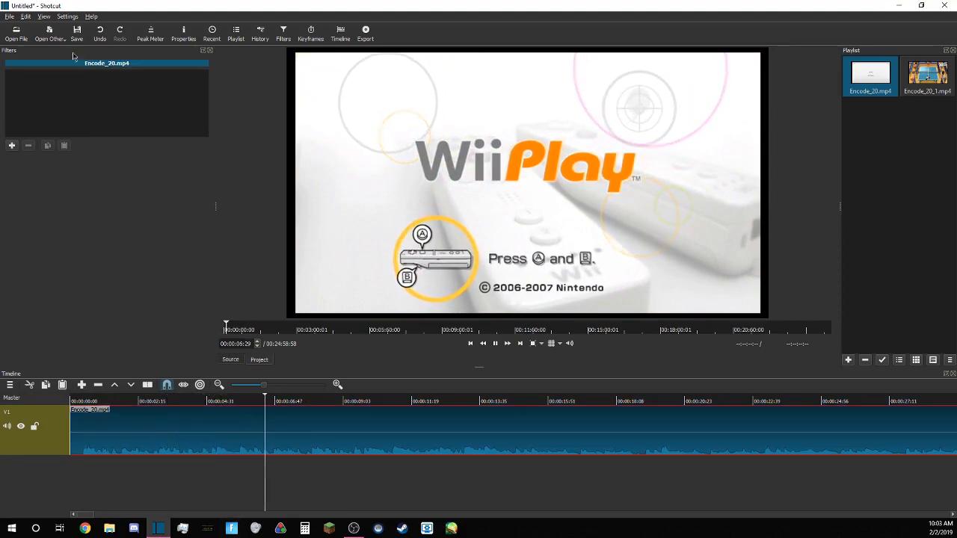
Browse the favorite, video and audio filters that can be added to the Encode_20.mp4 clip.
{"action": "left_click", "coordinate": [12, 145]}
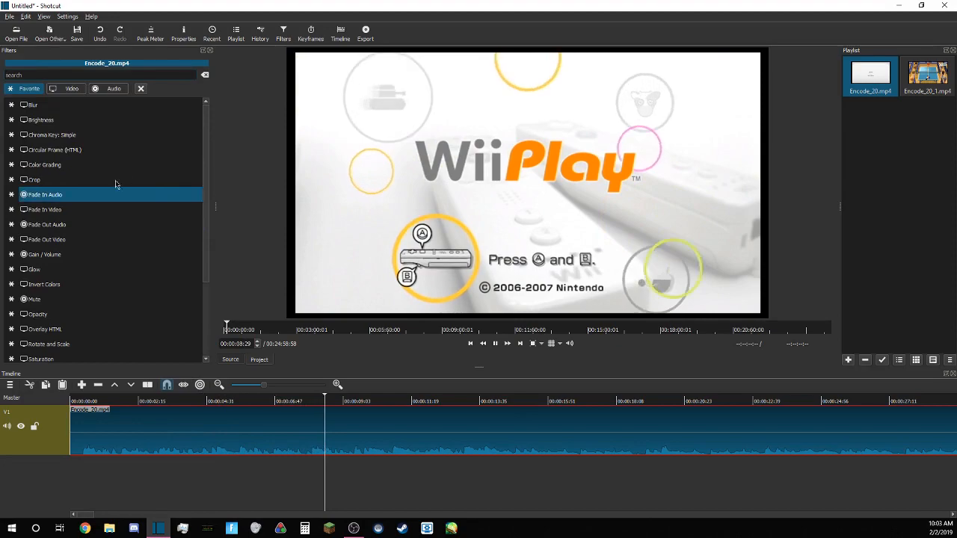
{"action": "mouse_move", "coordinate": [207, 171]}
{"action": "left_mouse_down"}
{"action": "mouse_move", "coordinate": [210, 251]}
{"action": "mouse_move", "coordinate": [207, 156]}
{"action": "left_mouse_up"}
{"action": "scroll", "coordinate": [56, 284], "scroll_direction": "down", "scroll_amount": 3}
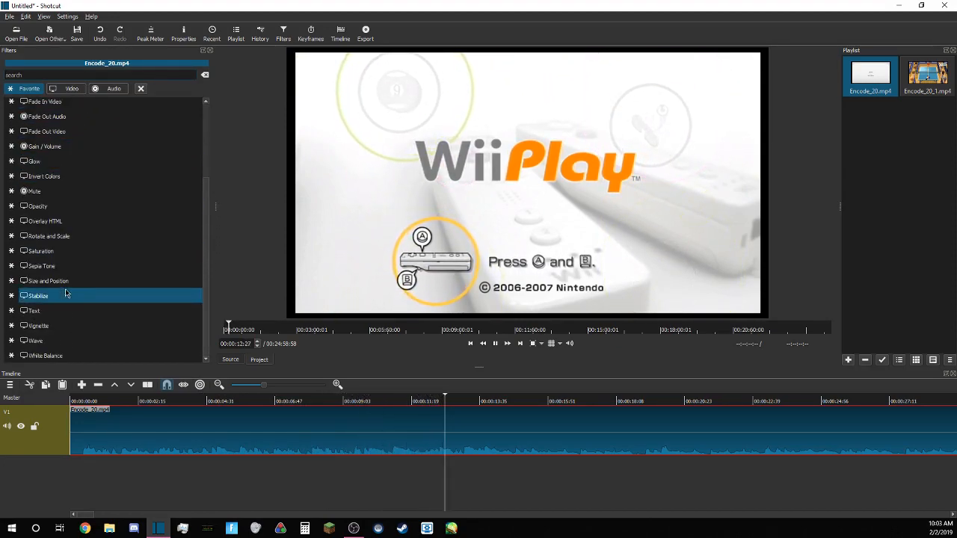
{"action": "scroll", "coordinate": [60, 277], "scroll_direction": "up", "scroll_amount": 3}
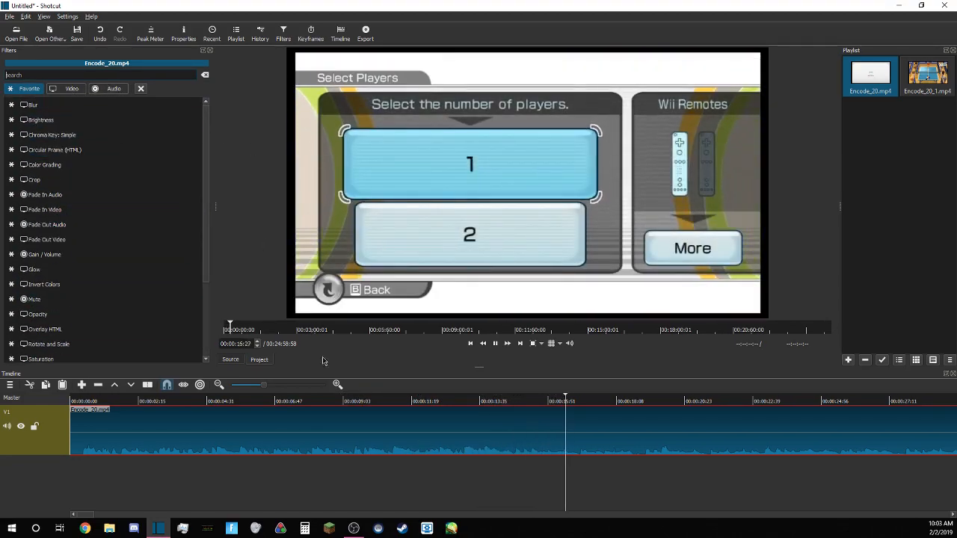
{"action": "left_click", "coordinate": [112, 88]}
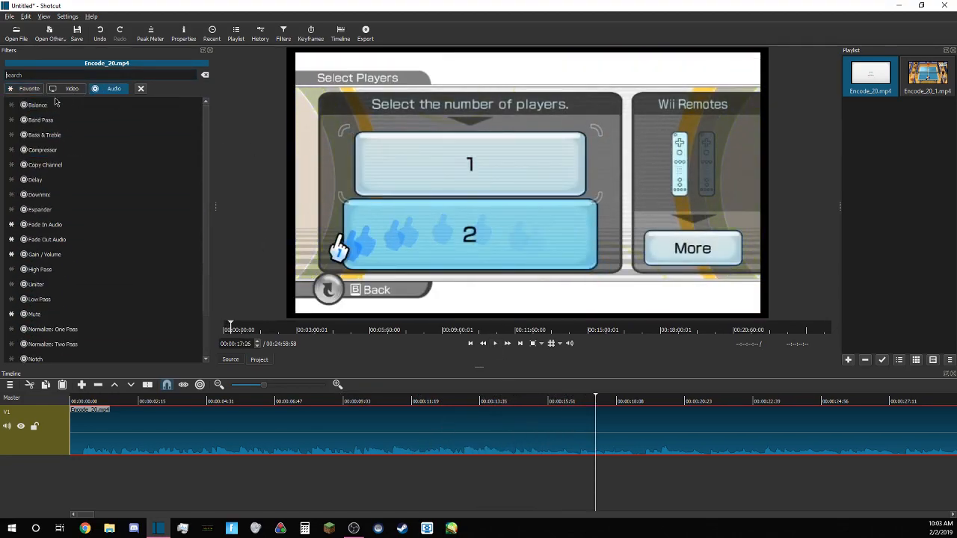
{"action": "left_click", "coordinate": [66, 92]}
{"action": "left_click", "coordinate": [112, 88]}
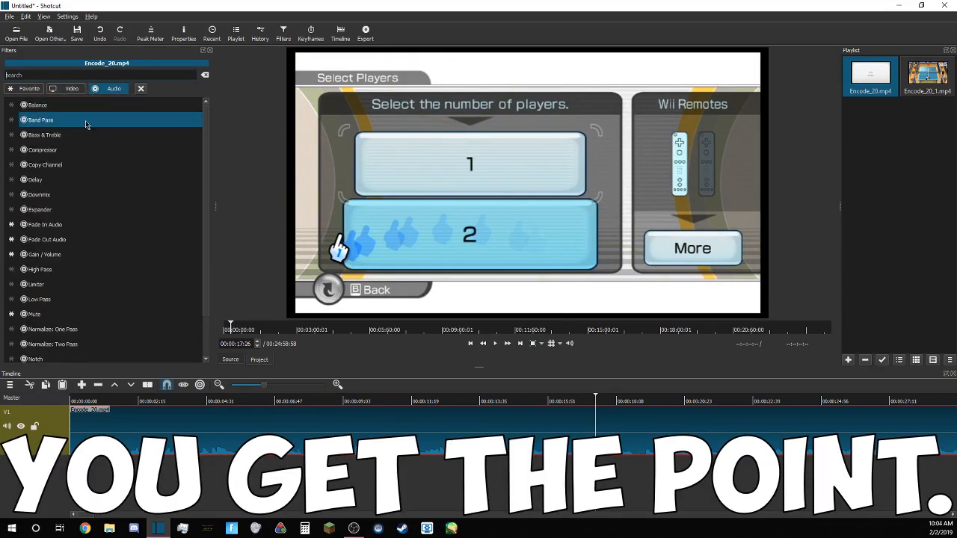
{"action": "left_click", "coordinate": [29, 88]}
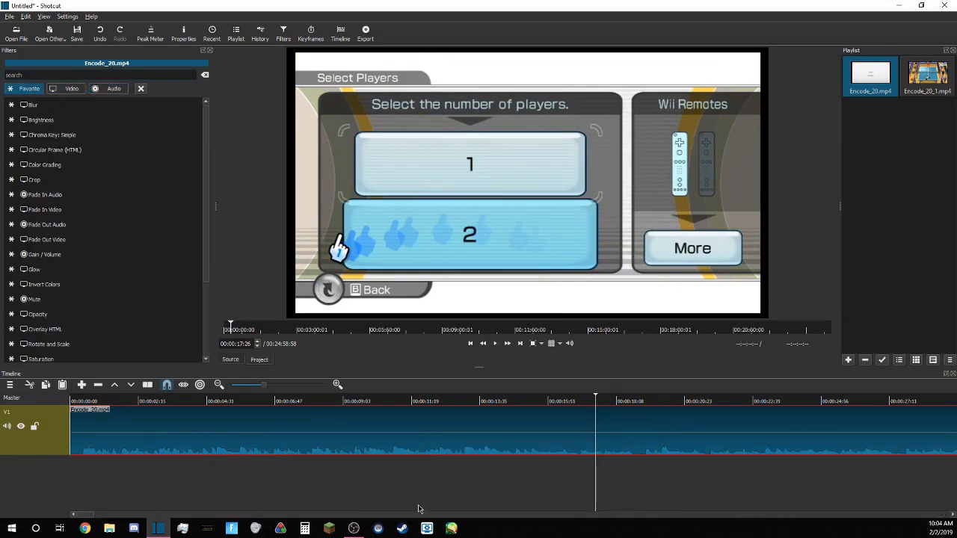
Split Encode_20.mp4 on V1 at 00:00:07:48 and 00:00:15:46, and place the playhead within the selected middle segment.
{"action": "left_click_drag", "start_coordinate": [591, 494], "coordinate": [43, 484]}
{"action": "key", "text": "space"}
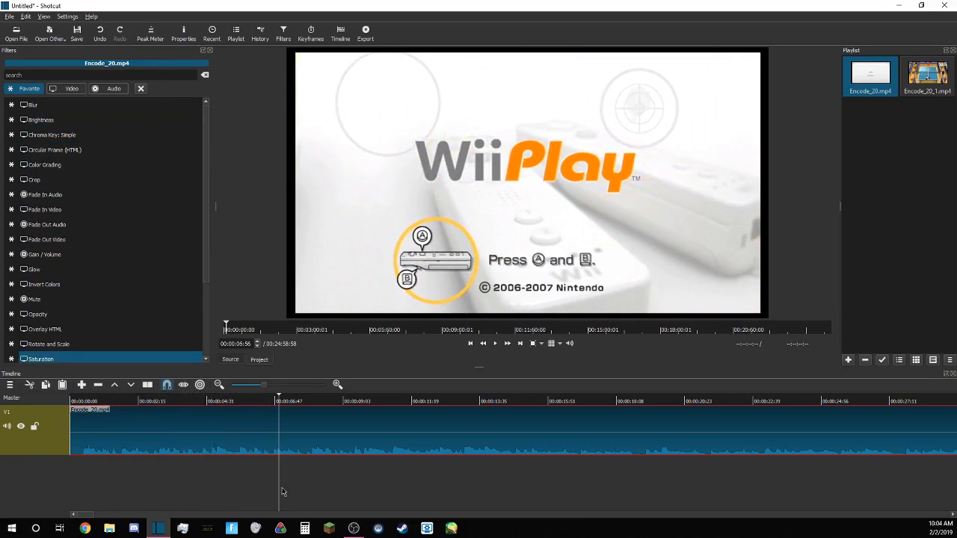
{"action": "left_click", "coordinate": [169, 492]}
{"action": "left_click_drag", "start_coordinate": [137, 489], "coordinate": [73, 490]}
{"action": "key", "text": "space"}
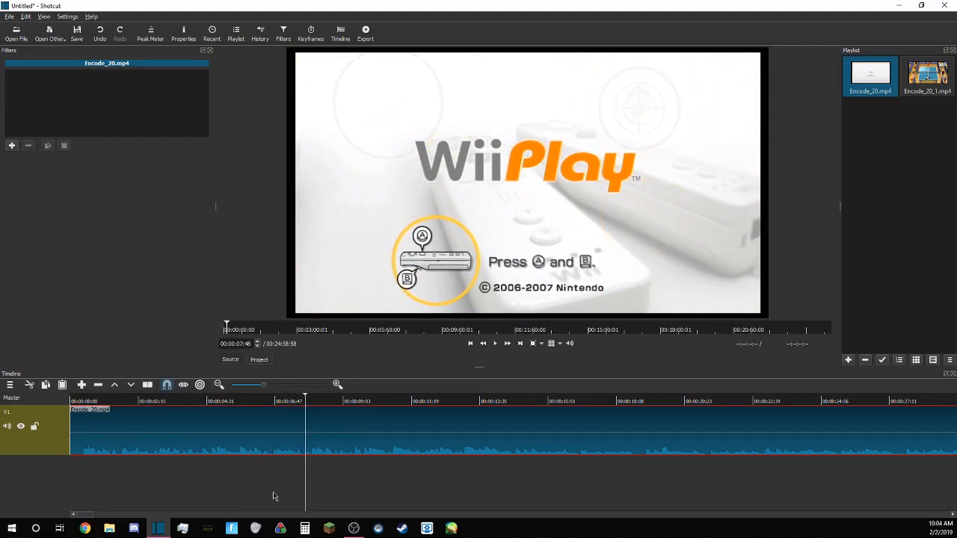
{"action": "key", "text": "s"}
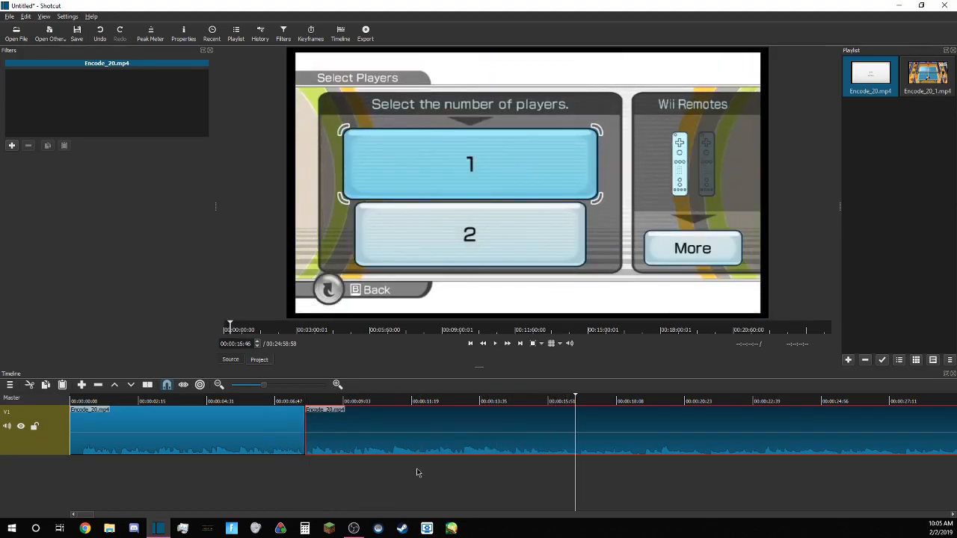
{"action": "key", "text": "s"}
{"action": "left_click", "coordinate": [513, 444]}
{"action": "left_click", "coordinate": [458, 479]}
{"action": "left_click", "coordinate": [400, 483]}
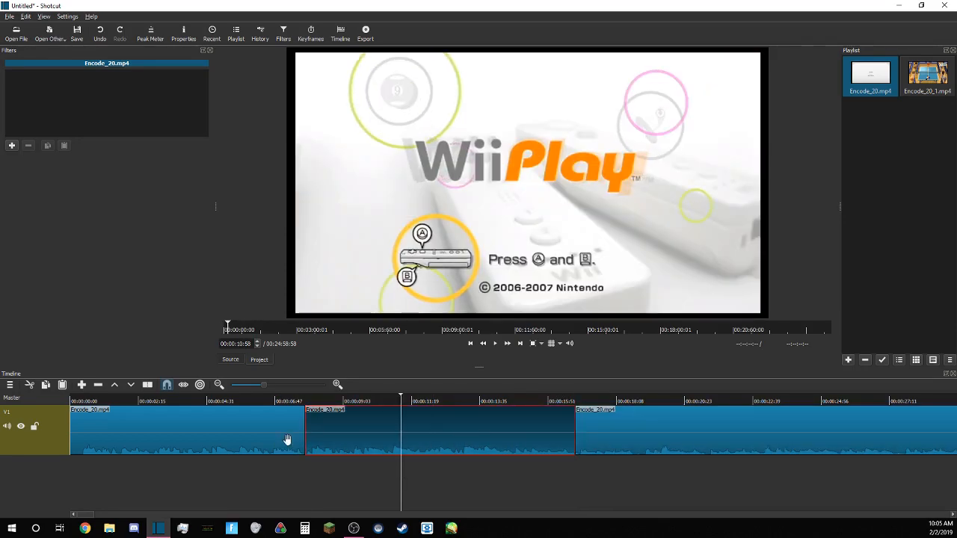
Add a Text filter to the middle segment on V1.
{"action": "left_click", "coordinate": [12, 145]}
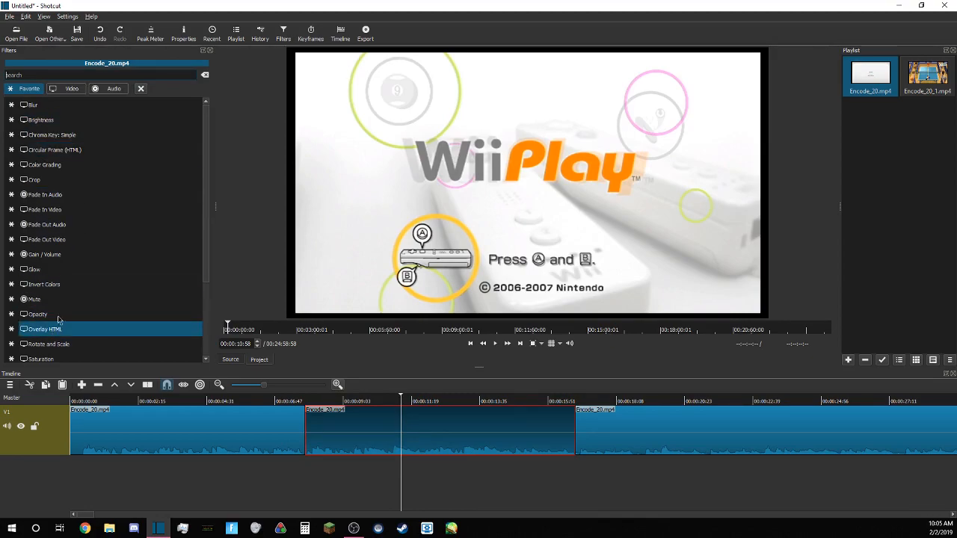
{"action": "scroll", "coordinate": [112, 224], "scroll_direction": "down", "scroll_amount": 1}
{"action": "scroll", "coordinate": [111, 247], "scroll_direction": "down", "scroll_amount": 2}
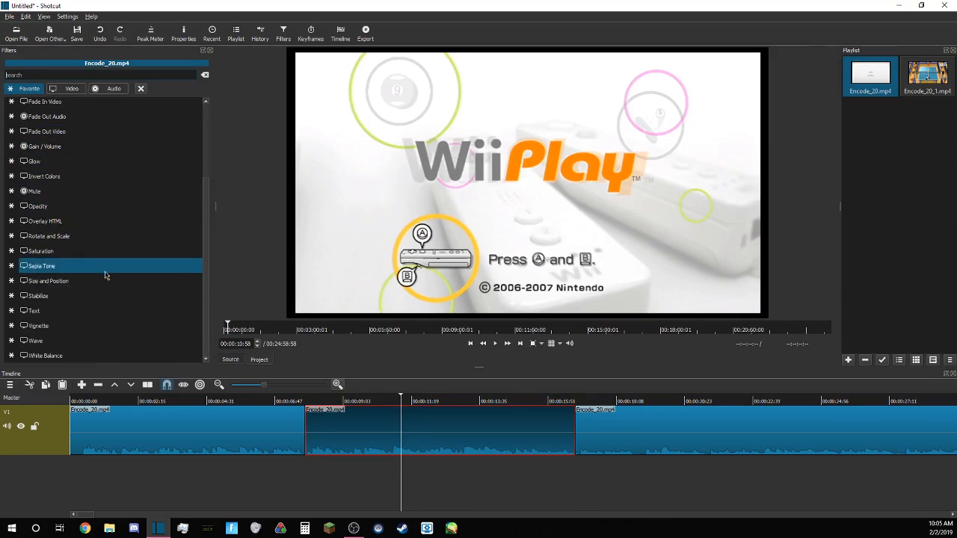
{"action": "left_click", "coordinate": [50, 314]}
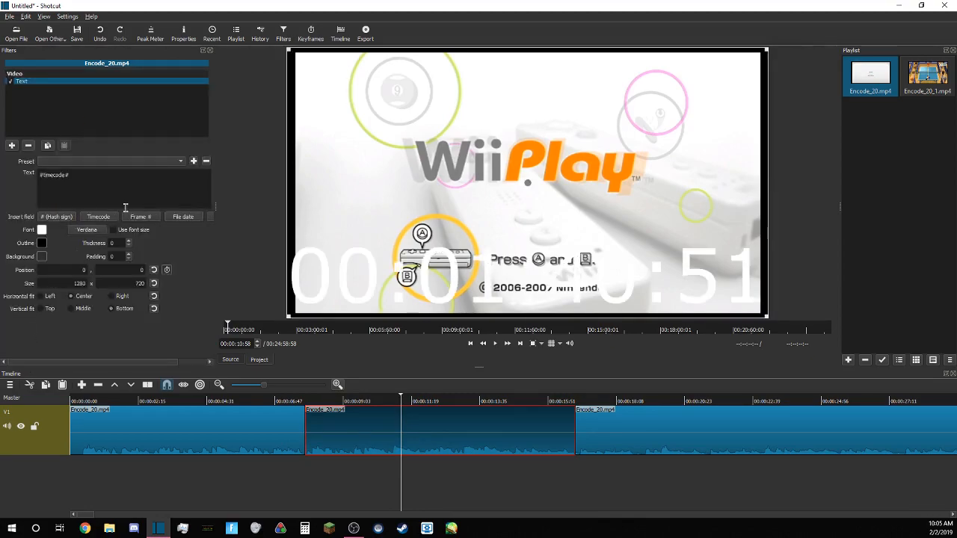
Change the text overlay's font to ObelixPro Bold.
{"action": "left_click", "coordinate": [85, 231]}
{"action": "left_click_drag", "start_coordinate": [391, 164], "coordinate": [357, 156]}
{"action": "scroll", "coordinate": [367, 204], "scroll_direction": "down", "scroll_amount": 1}
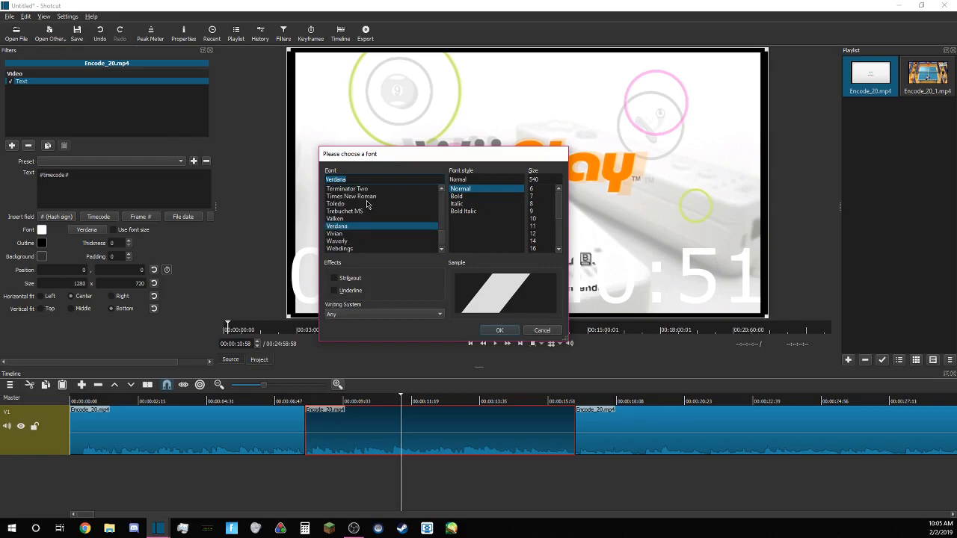
{"action": "key", "text": "o"}
{"action": "key", "text": "Return"}
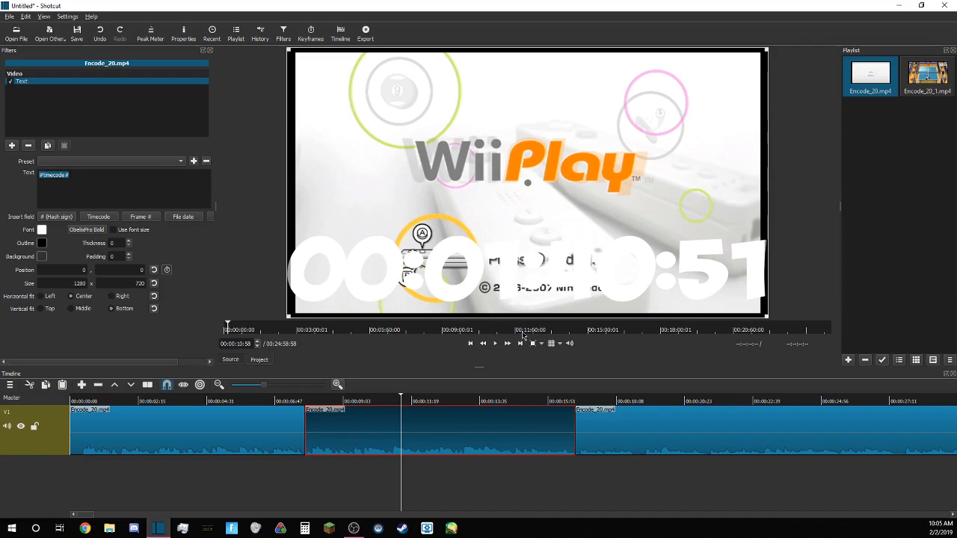
Replace the #timecode# text with "Hello! My name is" followed by the speaker's name.
{"action": "key", "text": "BackSpace"}
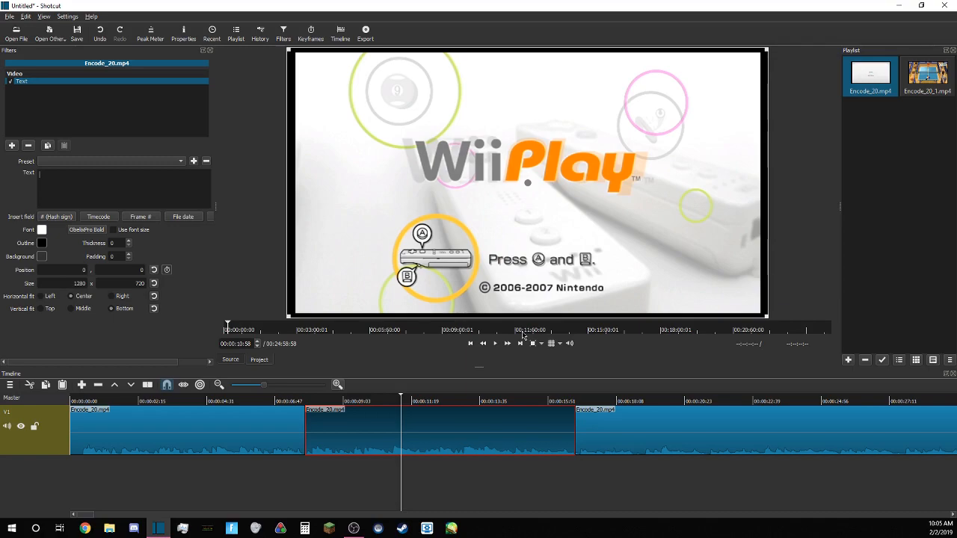
{"action": "type", "text": "Hello"}
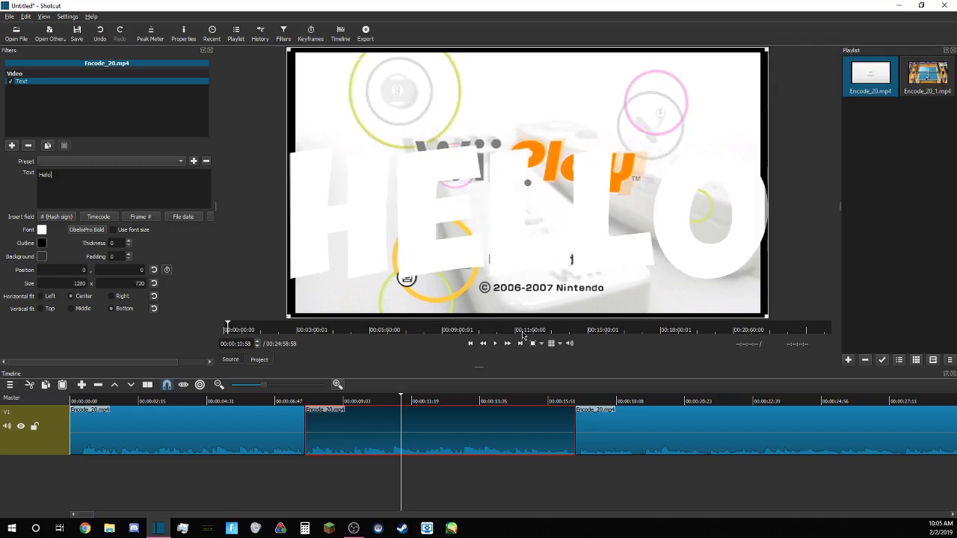
{"action": "type", "text": "! My n"}
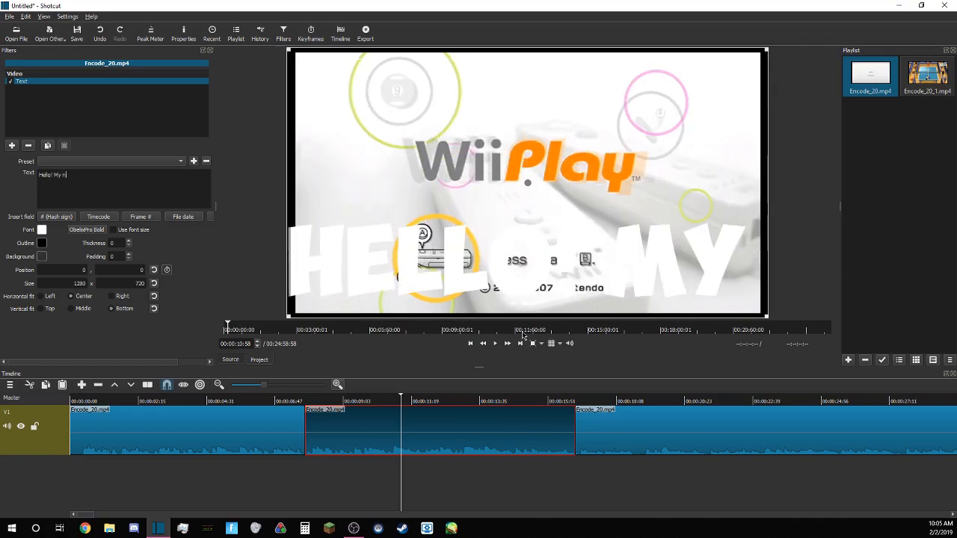
{"action": "type", "text": " ame is Pogo"}
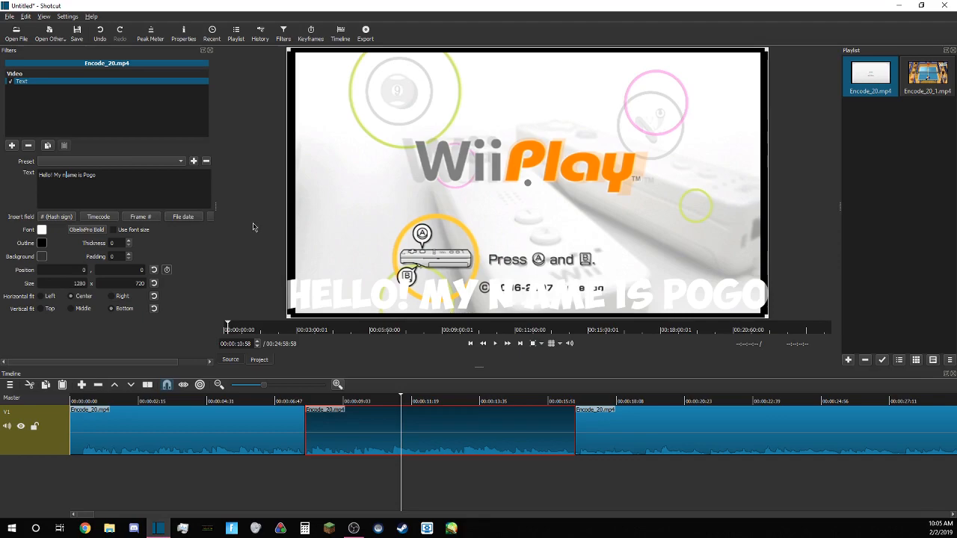
{"action": "key", "text": "BackSpace"}
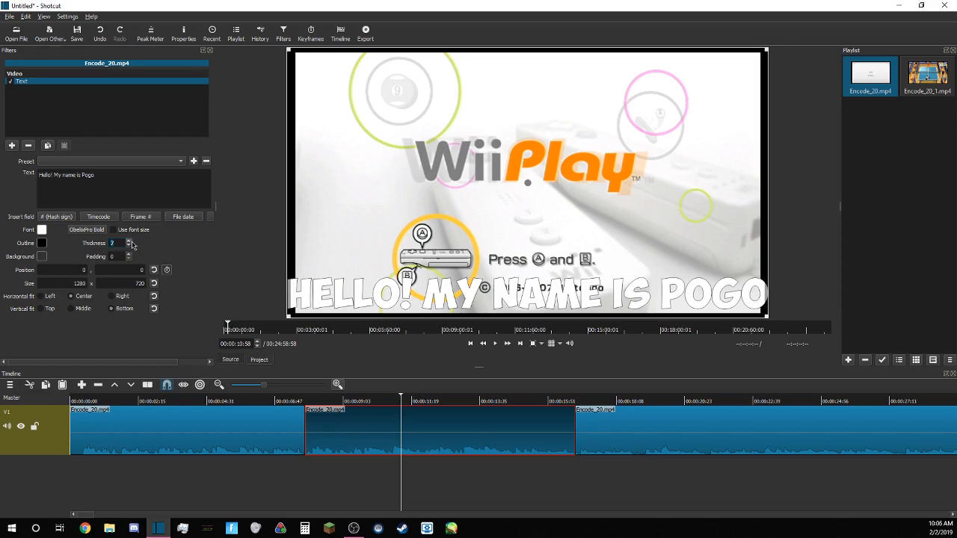
Set the text outline thickness to 12, shrink the text box to about 1201 x 711 and move it up to about 42, -181.
{"action": "left_click", "coordinate": [129, 241]}
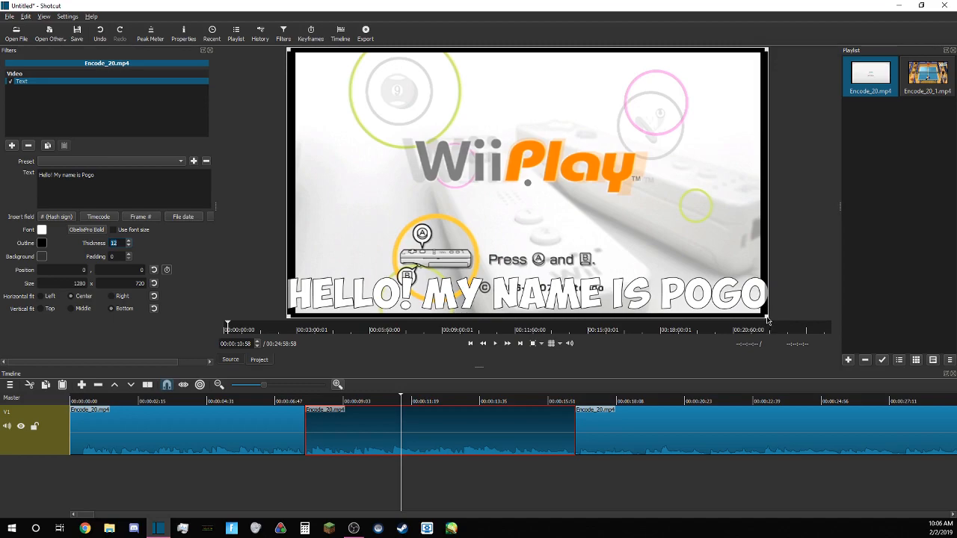
{"action": "left_click_drag", "start_coordinate": [747, 315], "coordinate": [719, 311]}
{"action": "left_click_drag", "start_coordinate": [521, 186], "coordinate": [534, 111]}
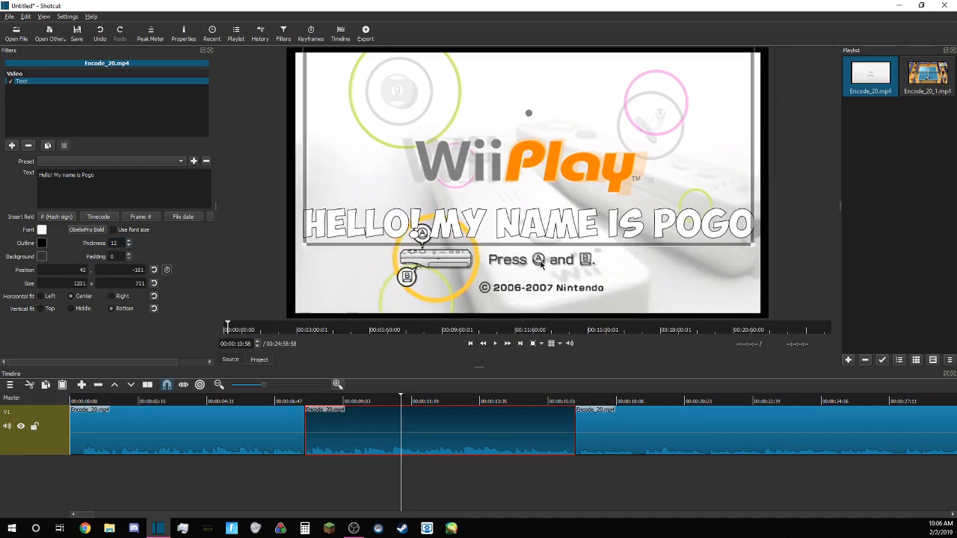
Play the timeline from the end of the first segment through the middle one to check the text overlay.
{"action": "left_click", "coordinate": [632, 465]}
{"action": "left_click", "coordinate": [517, 442]}
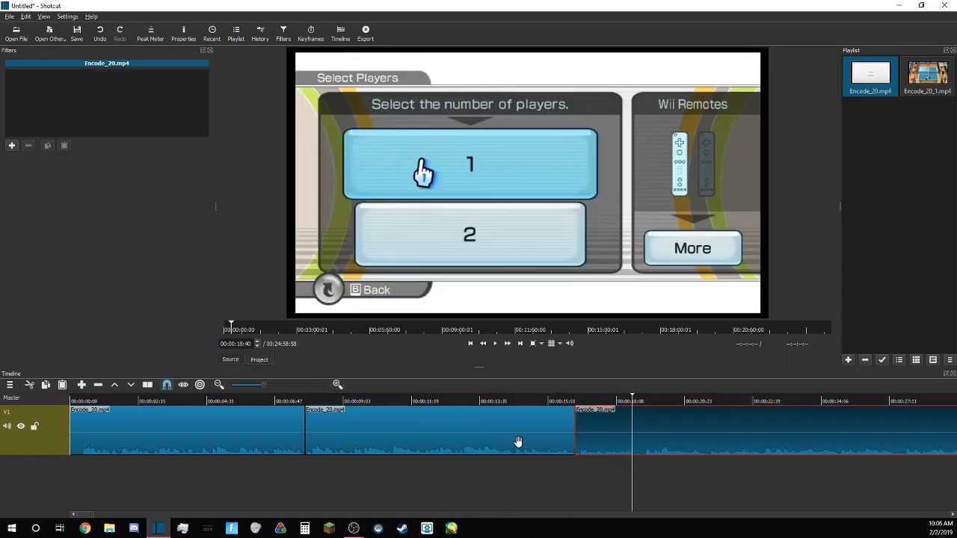
{"action": "left_click_drag", "start_coordinate": [470, 495], "coordinate": [271, 495]}
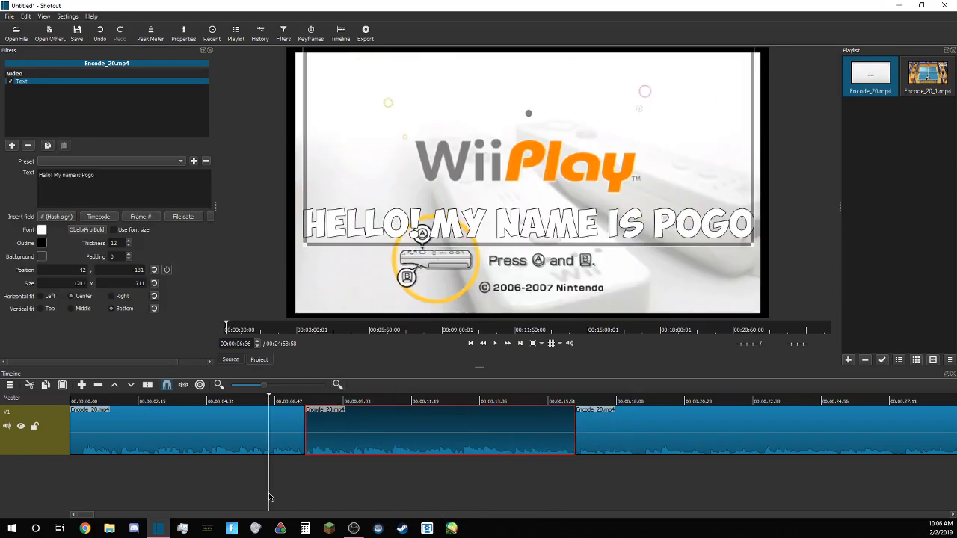
{"action": "key", "text": "space"}
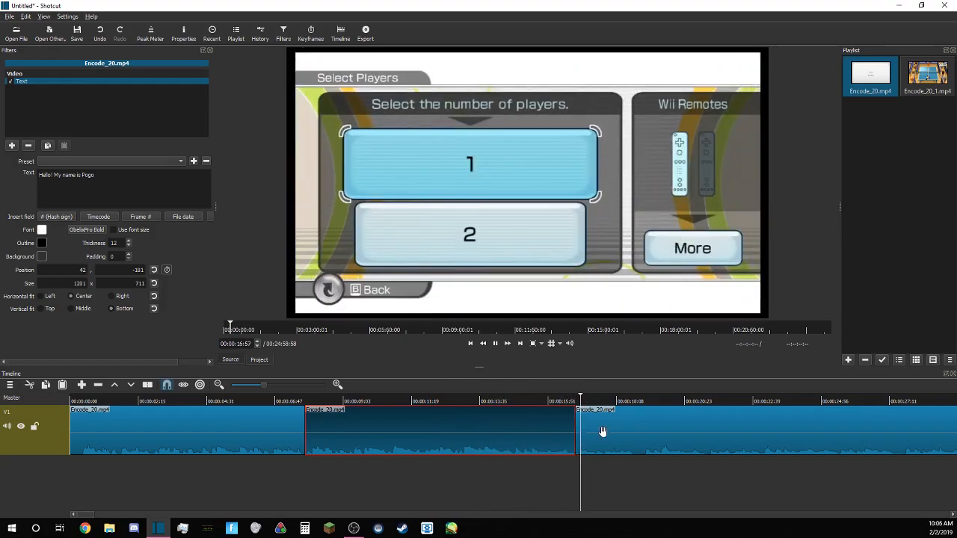
Try a Crop filter on the third segment with top 33 px, bottom 111 px, left 249 px and right 133 px, and remove it.
{"action": "left_click", "coordinate": [650, 438]}
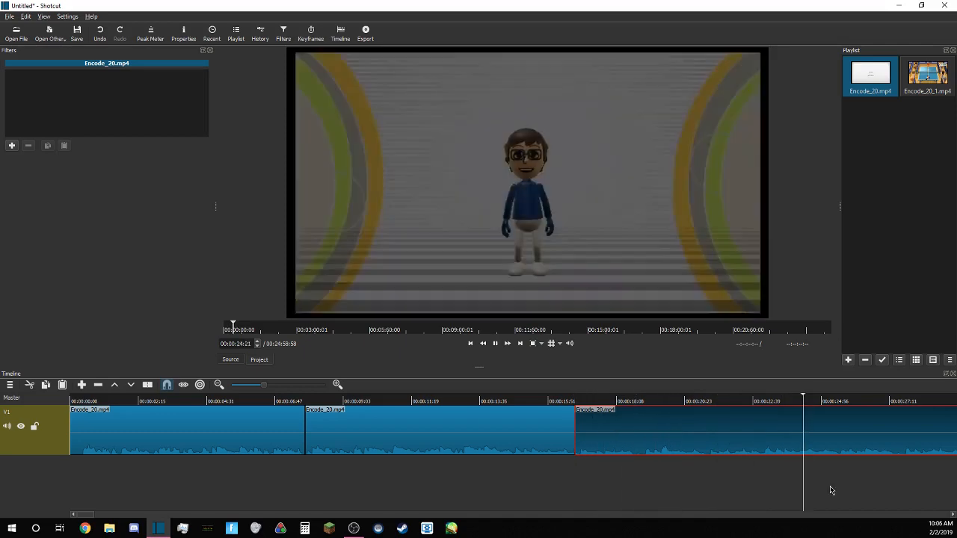
{"action": "left_click", "coordinate": [12, 145]}
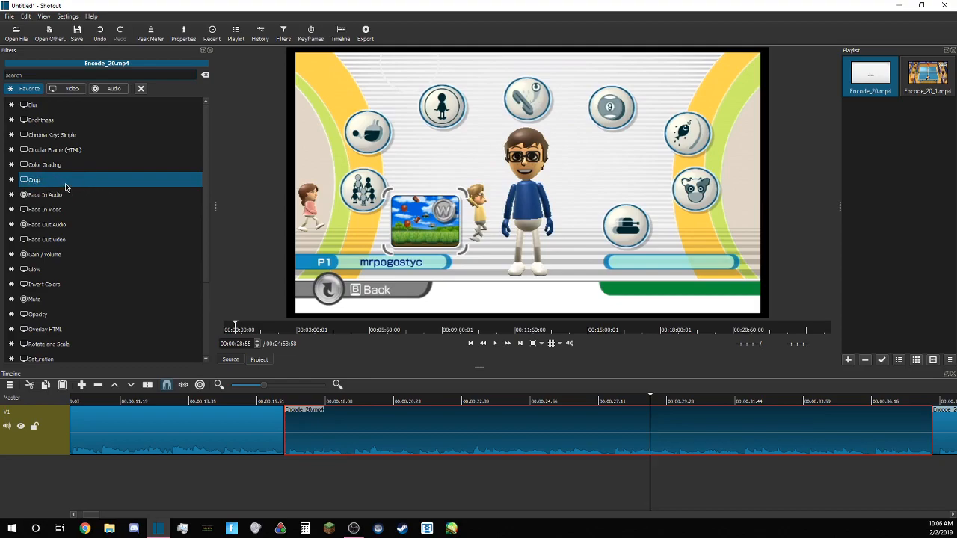
{"action": "left_click", "coordinate": [34, 182]}
{"action": "mouse_move", "coordinate": [39, 199]}
{"action": "left_mouse_down"}
{"action": "mouse_move", "coordinate": [146, 201]}
{"action": "mouse_move", "coordinate": [34, 201]}
{"action": "left_mouse_up"}
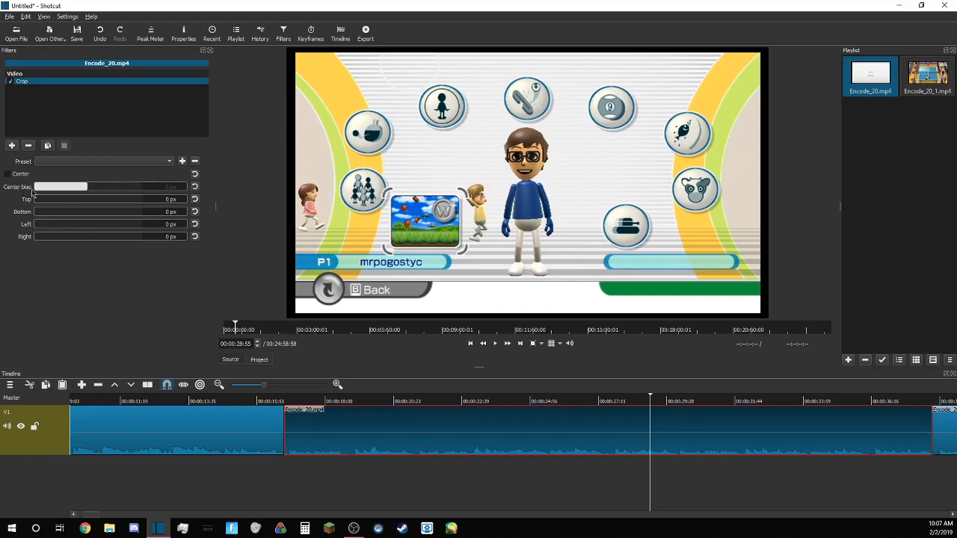
{"action": "left_click_drag", "start_coordinate": [36, 201], "coordinate": [50, 216]}
{"action": "left_click_drag", "start_coordinate": [38, 224], "coordinate": [43, 244]}
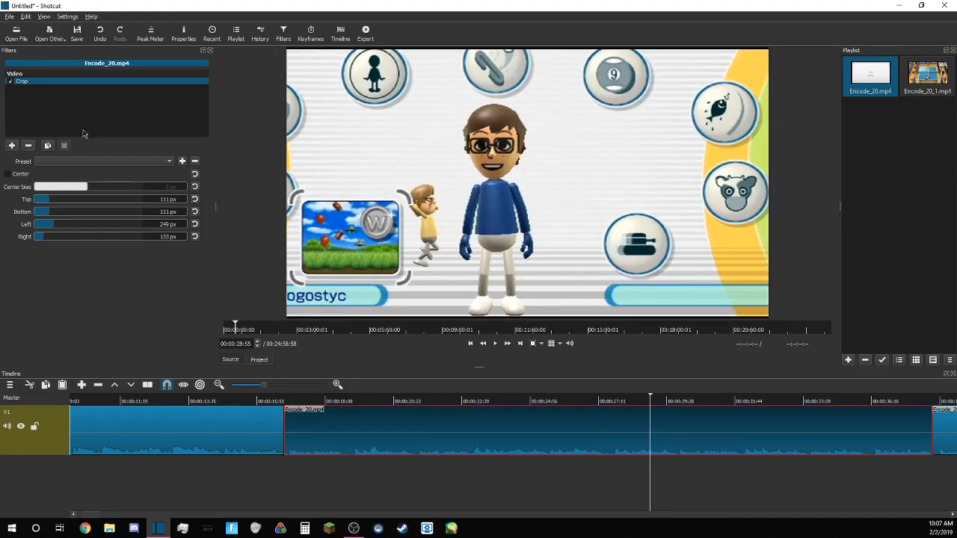
{"action": "mouse_move", "coordinate": [46, 198]}
{"action": "left_mouse_down"}
{"action": "mouse_move", "coordinate": [93, 199]}
{"action": "mouse_move", "coordinate": [39, 203]}
{"action": "left_mouse_up"}
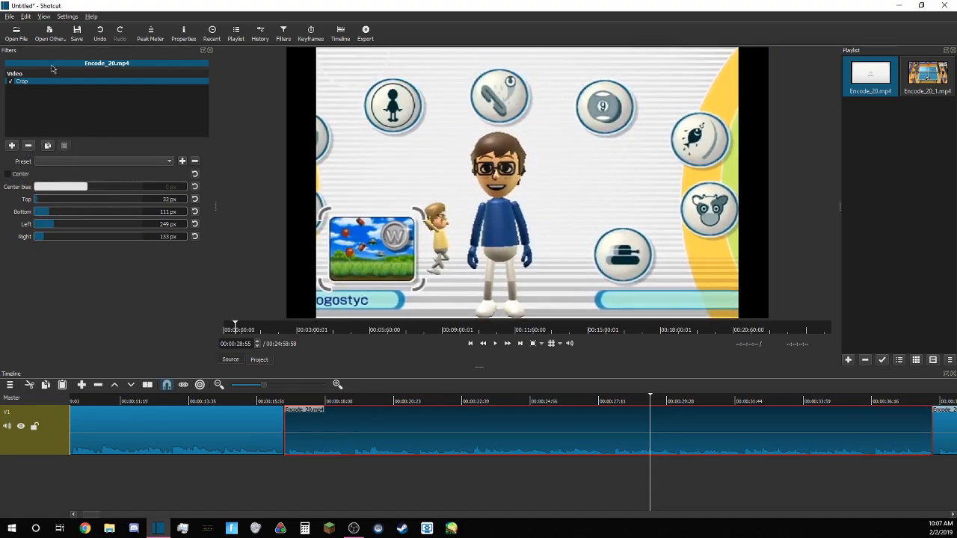
{"action": "left_click", "coordinate": [28, 147]}
Add a Rotate and Scale filter to the third segment with a scale of 500%, X offset 11 and Y offset 32.
{"action": "left_click", "coordinate": [12, 145]}
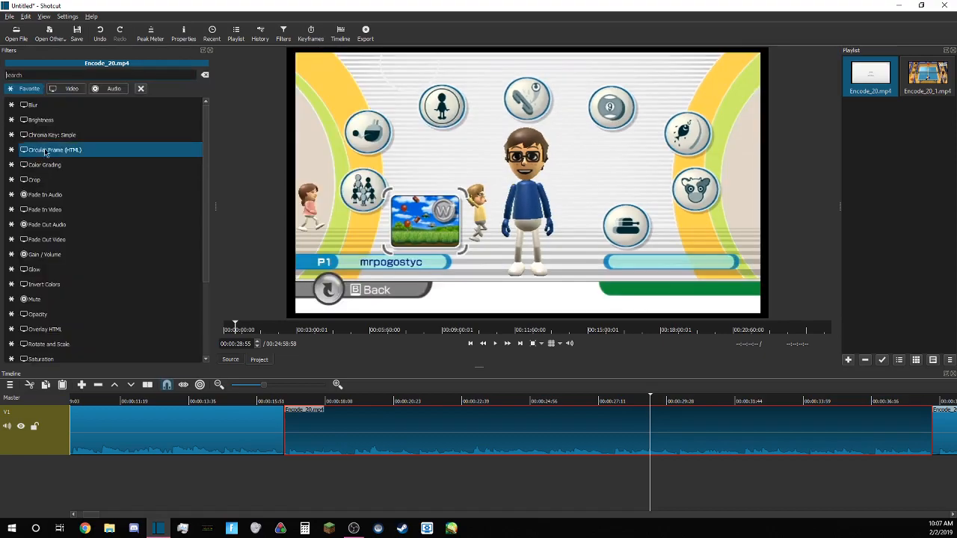
{"action": "left_click", "coordinate": [36, 232]}
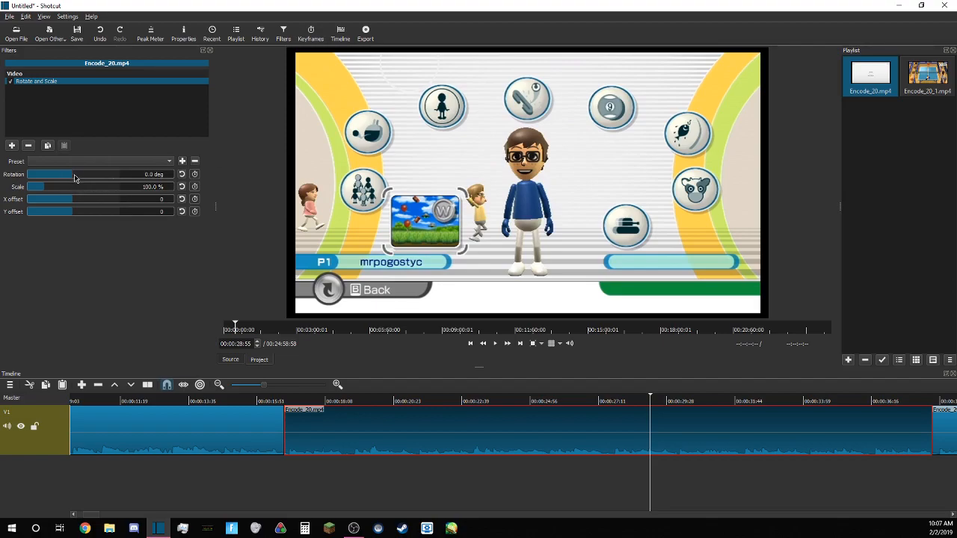
{"action": "mouse_move", "coordinate": [68, 181]}
{"action": "left_mouse_down"}
{"action": "mouse_move", "coordinate": [112, 179]}
{"action": "mouse_move", "coordinate": [30, 176]}
{"action": "mouse_move", "coordinate": [52, 176]}
{"action": "left_mouse_up"}
{"action": "left_click", "coordinate": [180, 174]}
{"action": "left_click_drag", "start_coordinate": [44, 190], "coordinate": [146, 188]}
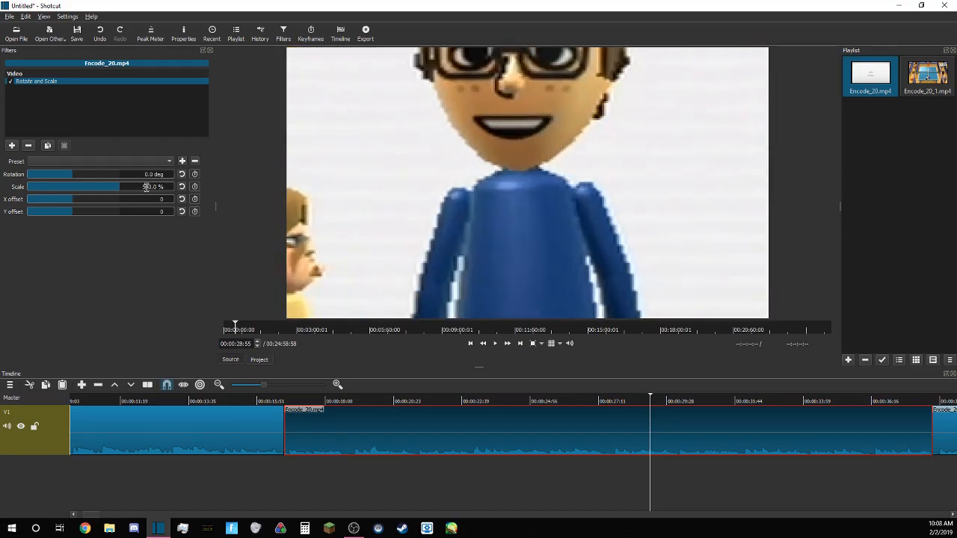
{"action": "left_click_drag", "start_coordinate": [69, 203], "coordinate": [74, 211]}
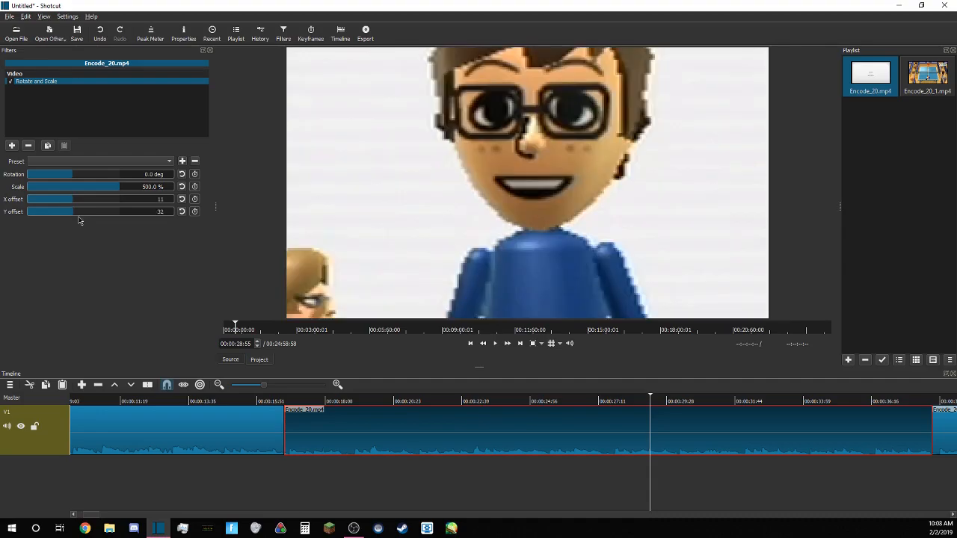
Play the zoomed segment, split it at 00:00:27:39 and remove the Rotate and Scale filter from its second half.
{"action": "left_click", "coordinate": [282, 487]}
{"action": "key", "text": "space"}
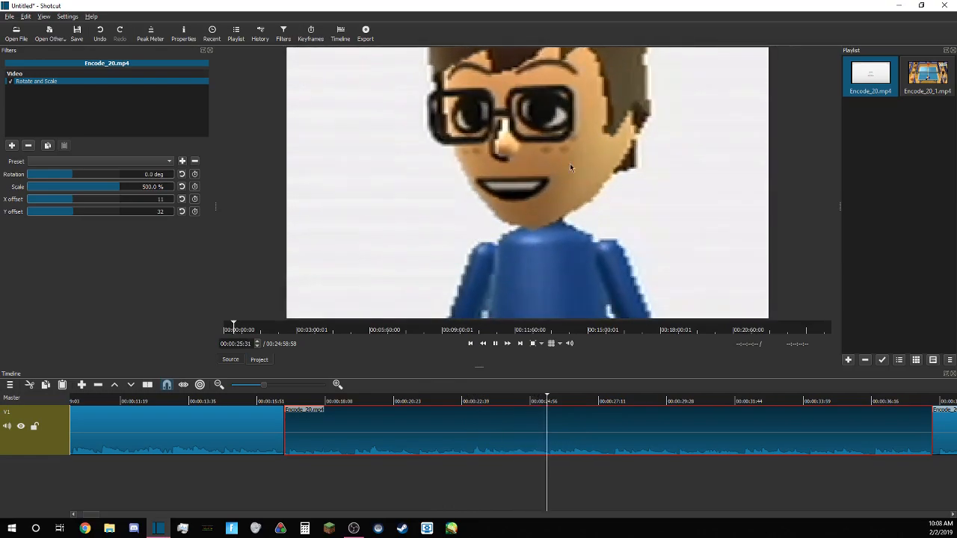
{"action": "key", "text": "space"}
{"action": "key", "text": "s"}
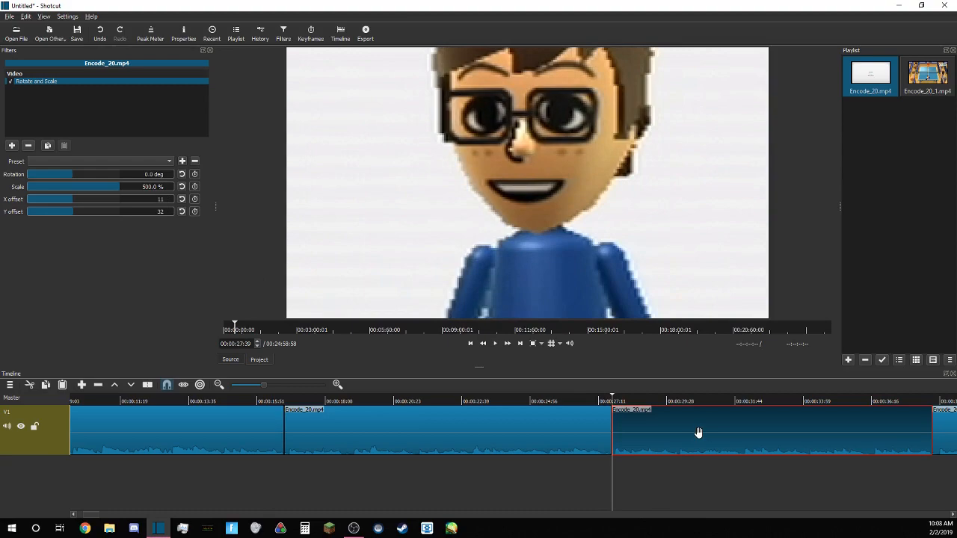
{"action": "left_click", "coordinate": [28, 146]}
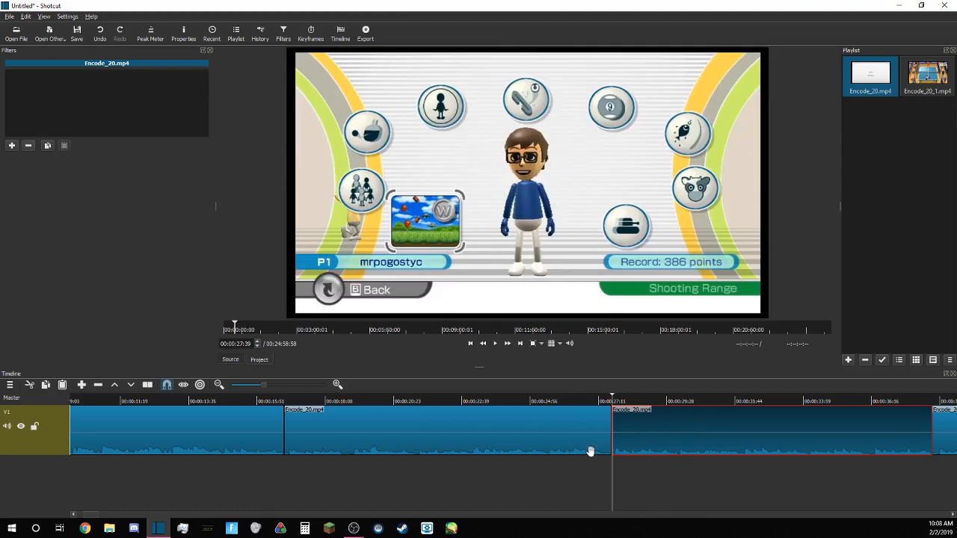
Split the last segment at 00:01:15:07, just before the fishing game starts.
{"action": "left_click", "coordinate": [496, 436]}
{"action": "key", "text": "space"}
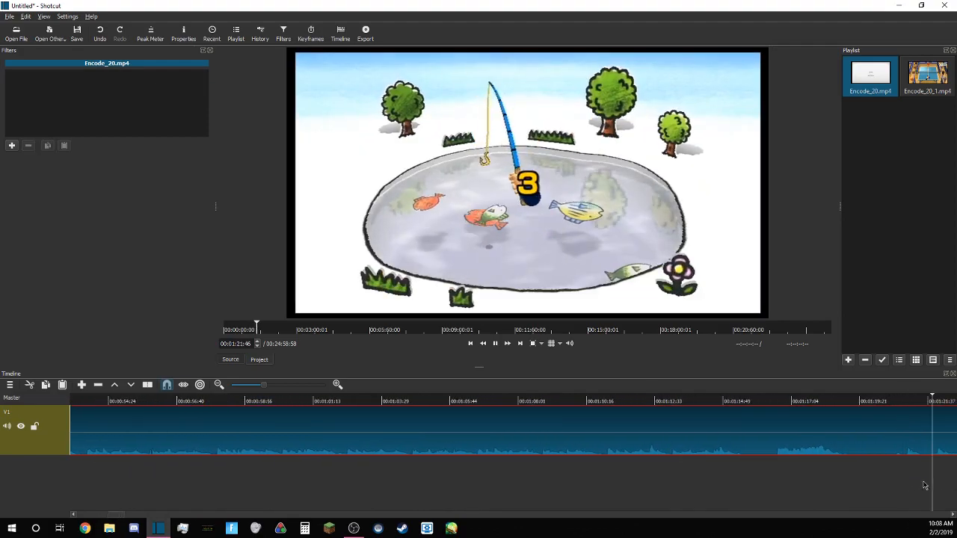
{"action": "left_click", "coordinate": [711, 483]}
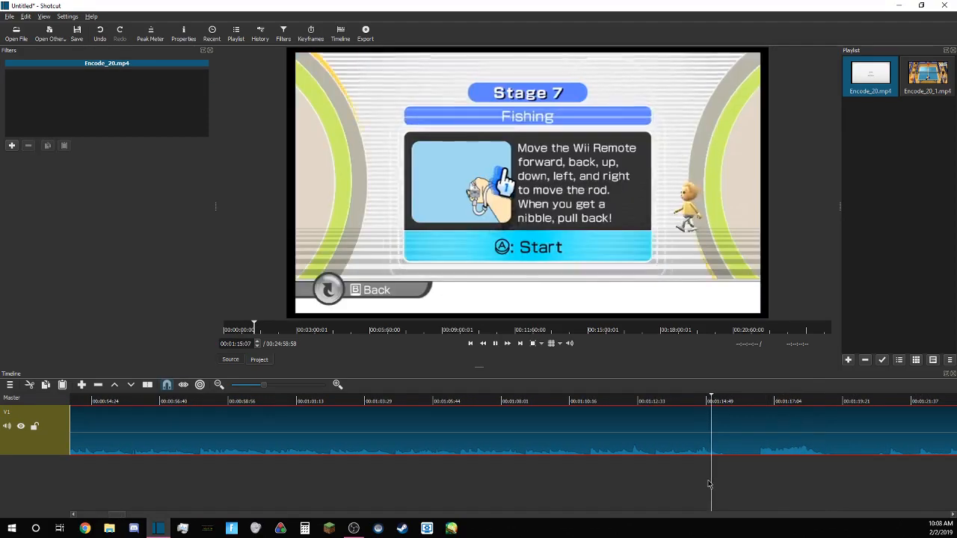
{"action": "key", "text": "s"}
Ripple-delete the menu segment between the cut near 00:00:38 and the start of the fishing game.
{"action": "left_click_drag", "start_coordinate": [733, 502], "coordinate": [247, 502]}
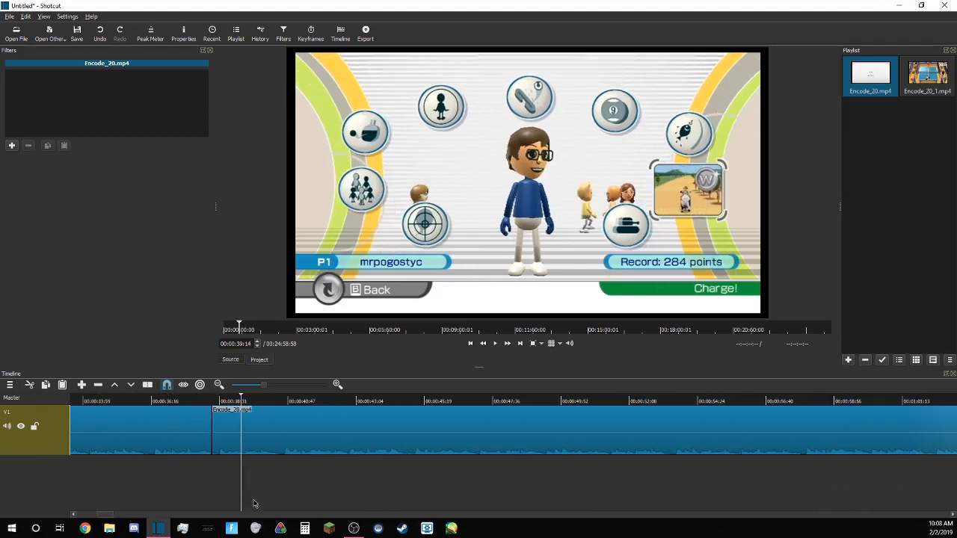
{"action": "left_click", "coordinate": [241, 455]}
{"action": "left_click_drag", "start_coordinate": [192, 485], "coordinate": [175, 481]}
{"action": "key", "text": "space"}
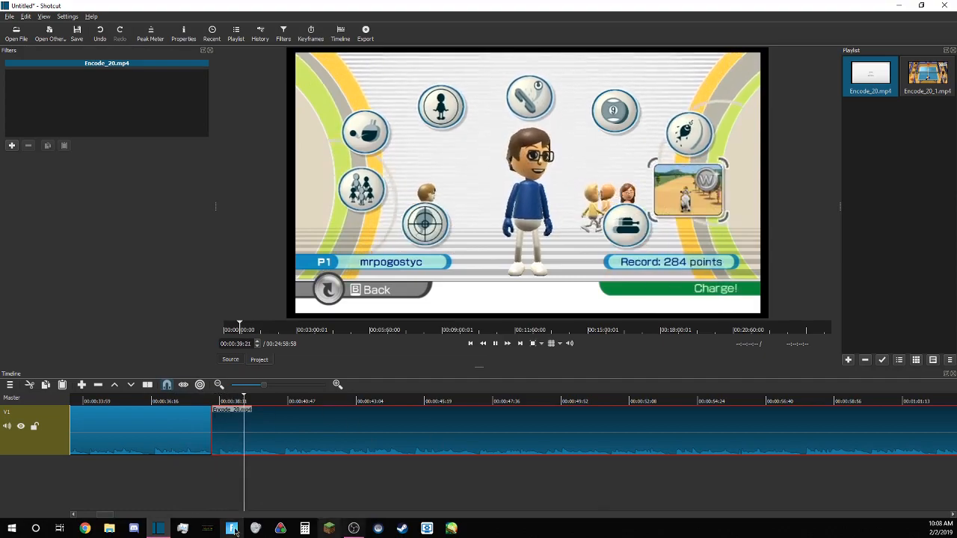
{"action": "key", "text": "space"}
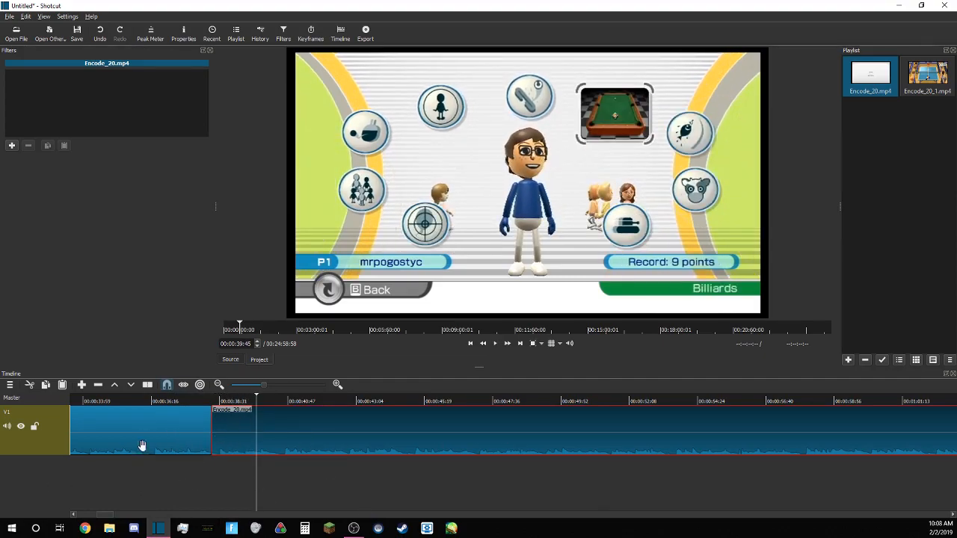
{"action": "key", "text": "x"}
Play the timeline across the cut near 00:00:38 to check the jump from the menu to the fishing game.
{"action": "left_click_drag", "start_coordinate": [216, 482], "coordinate": [191, 482]}
{"action": "key", "text": "space"}
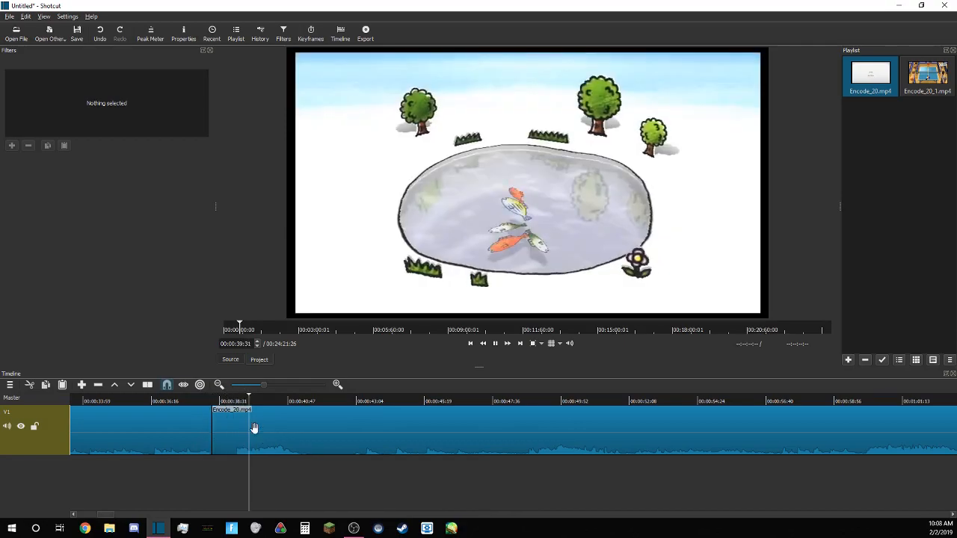
{"action": "left_click", "coordinate": [299, 428]}
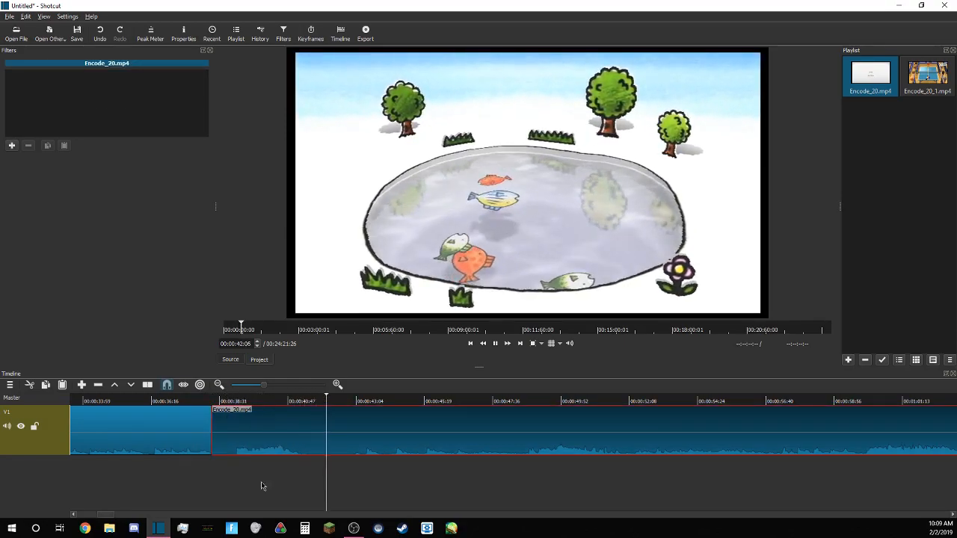
{"action": "left_click", "coordinate": [193, 495]}
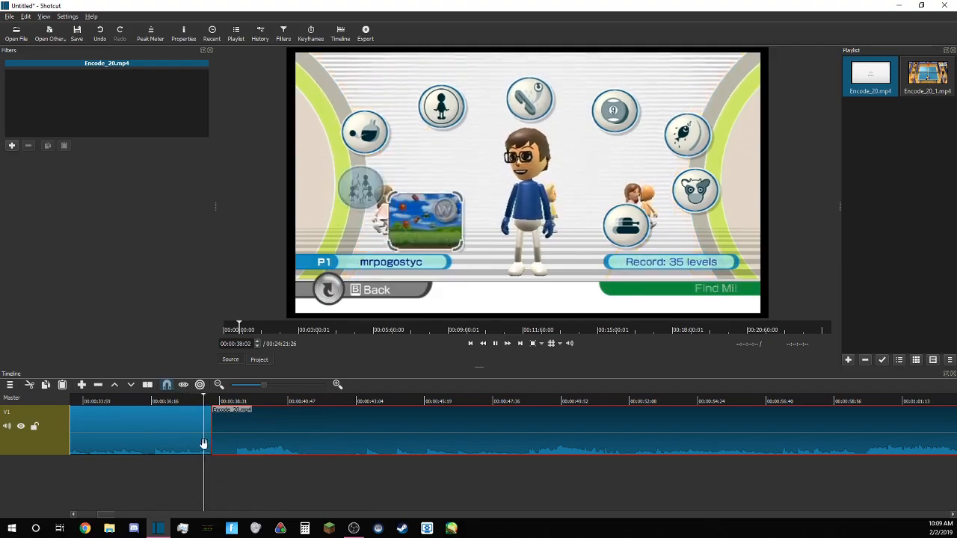
{"action": "left_click", "coordinate": [205, 479]}
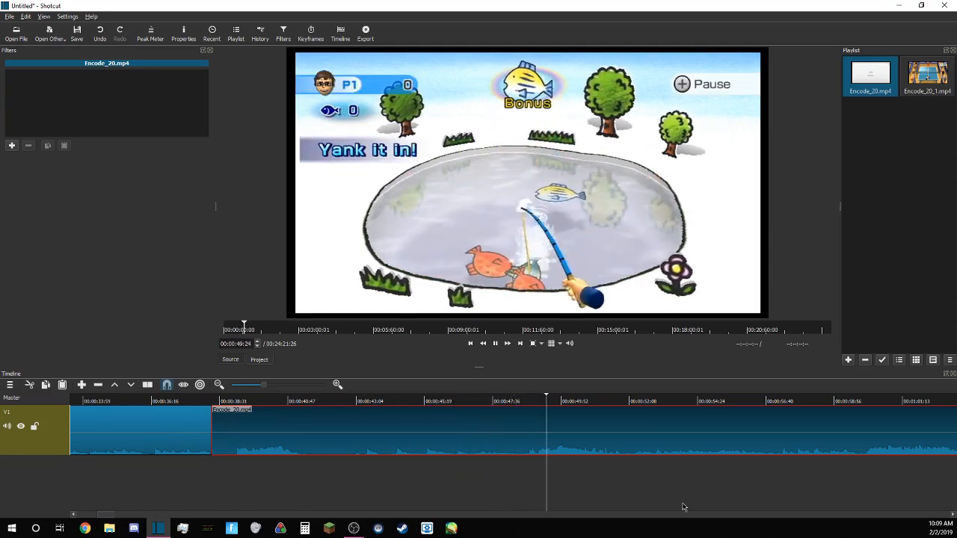
Try a Saturation filter on the fishing segment and reset its level to 100%.
{"action": "left_click", "coordinate": [12, 145]}
{"action": "left_click", "coordinate": [100, 256]}
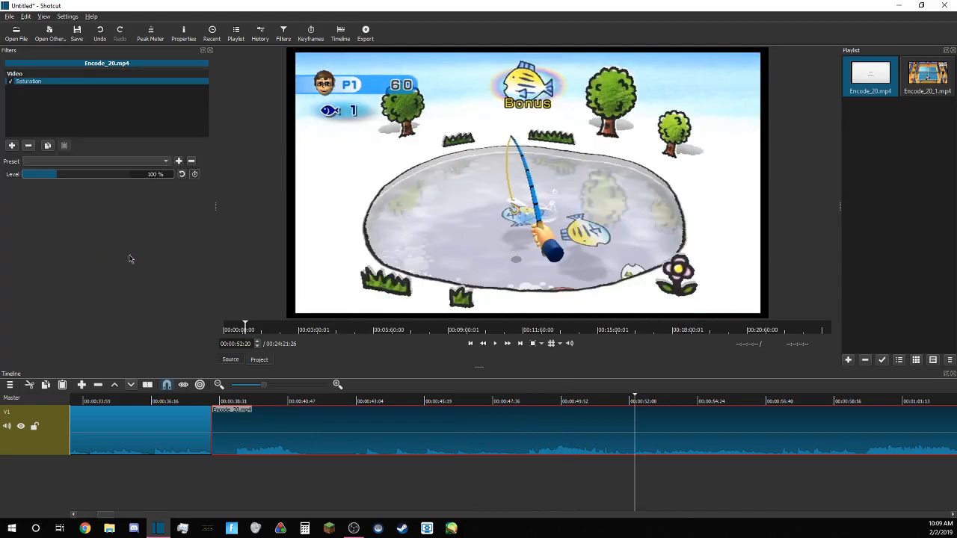
{"action": "left_click_drag", "start_coordinate": [66, 180], "coordinate": [100, 251]}
{"action": "left_click", "coordinate": [182, 176]}
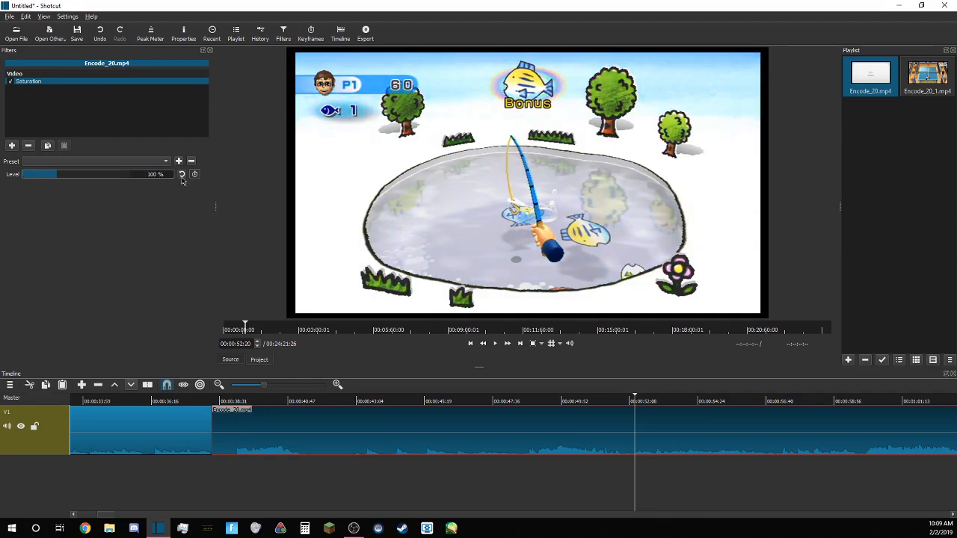
Add a Gain / Volume filter to the fishing segment, vary its level and split the segment at 00:00:50:46.
{"action": "left_click", "coordinate": [12, 146]}
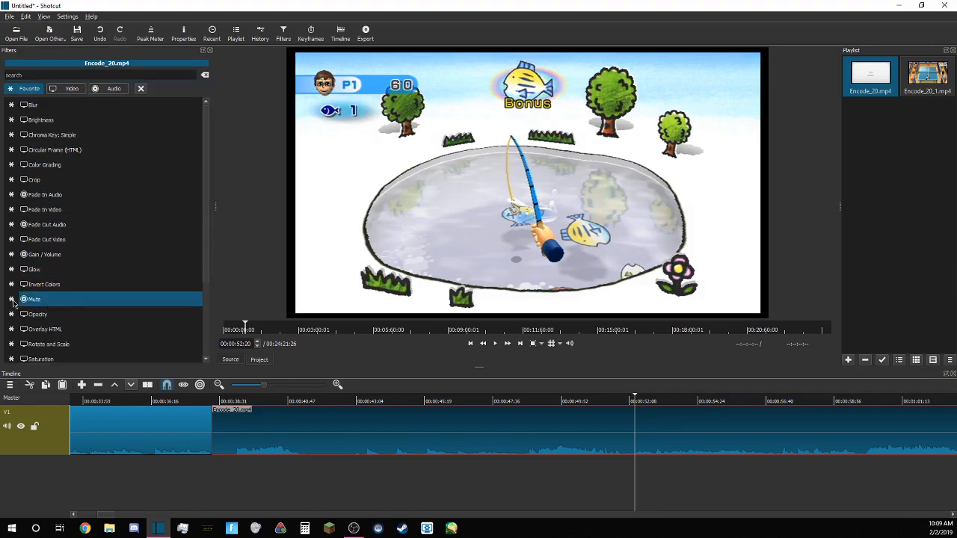
{"action": "left_click", "coordinate": [42, 255]}
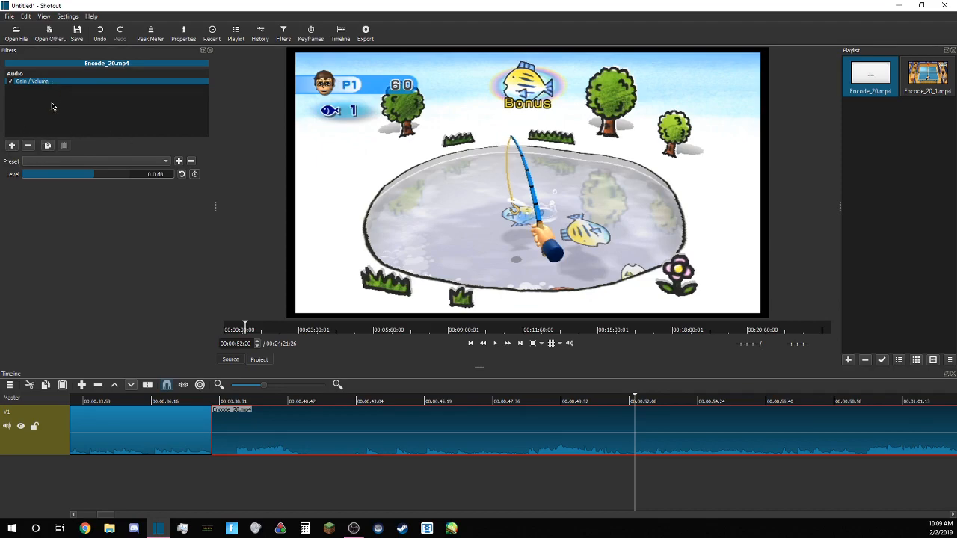
{"action": "left_click", "coordinate": [95, 177]}
{"action": "left_click_drag", "start_coordinate": [97, 179], "coordinate": [95, 180]}
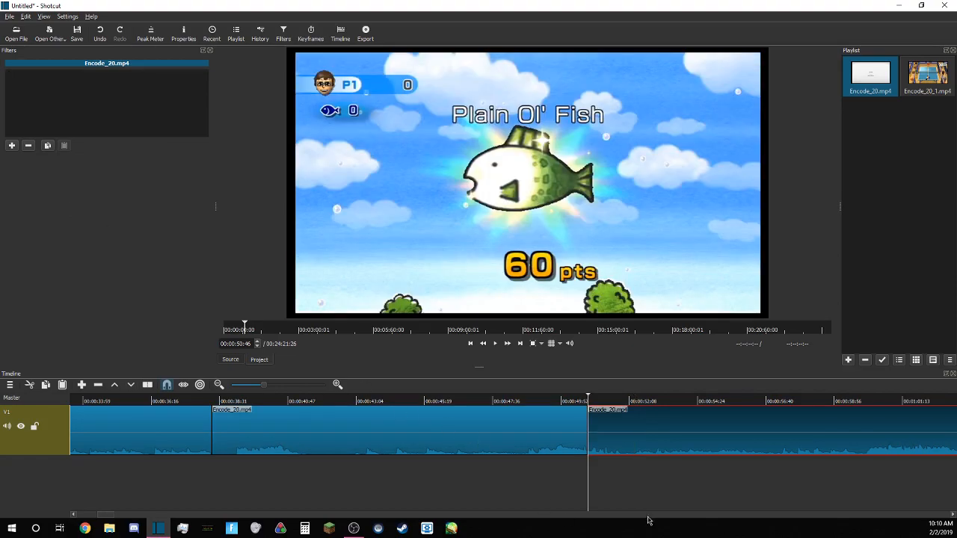
{"action": "key", "text": "space"}
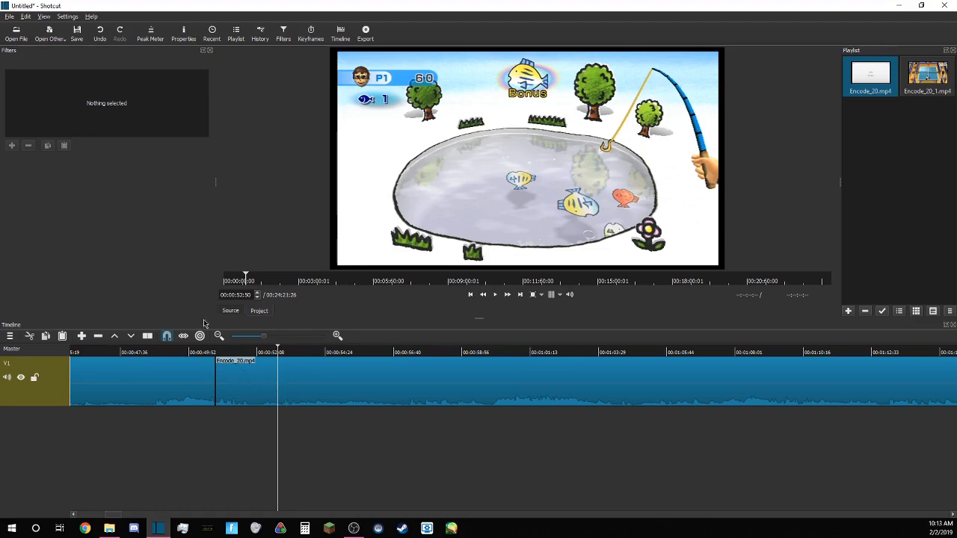
Add a second video track above V1.
{"action": "right_click", "coordinate": [33, 389]}
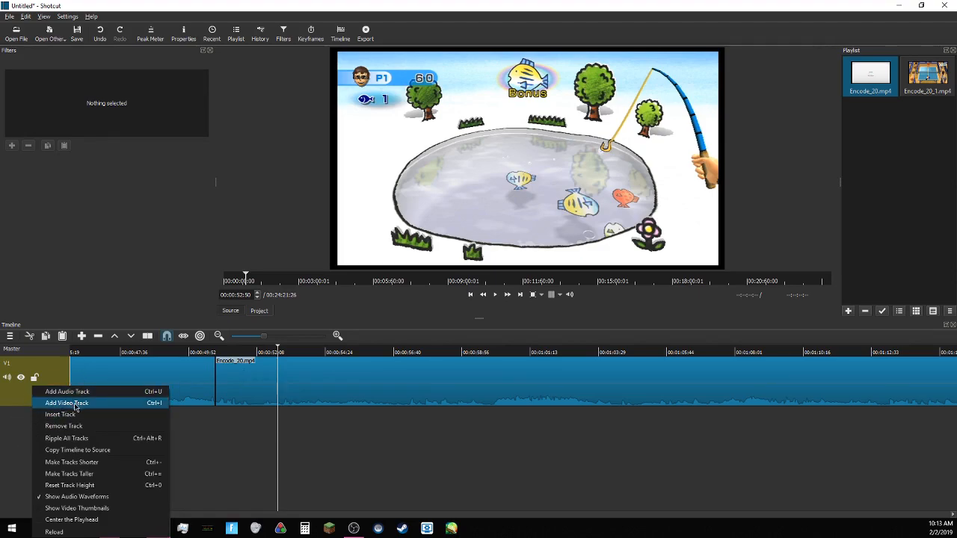
{"action": "right_click", "coordinate": [14, 389]}
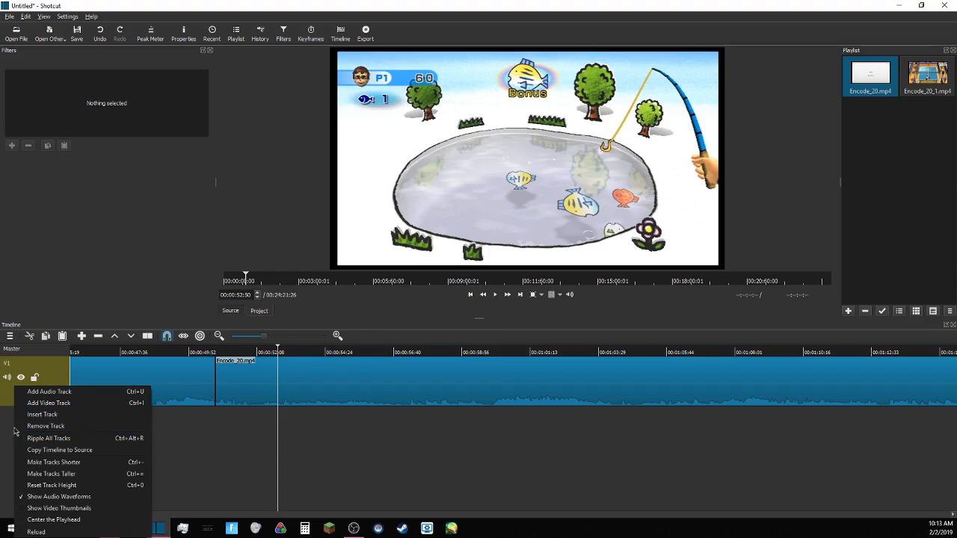
{"action": "left_click", "coordinate": [42, 404]}
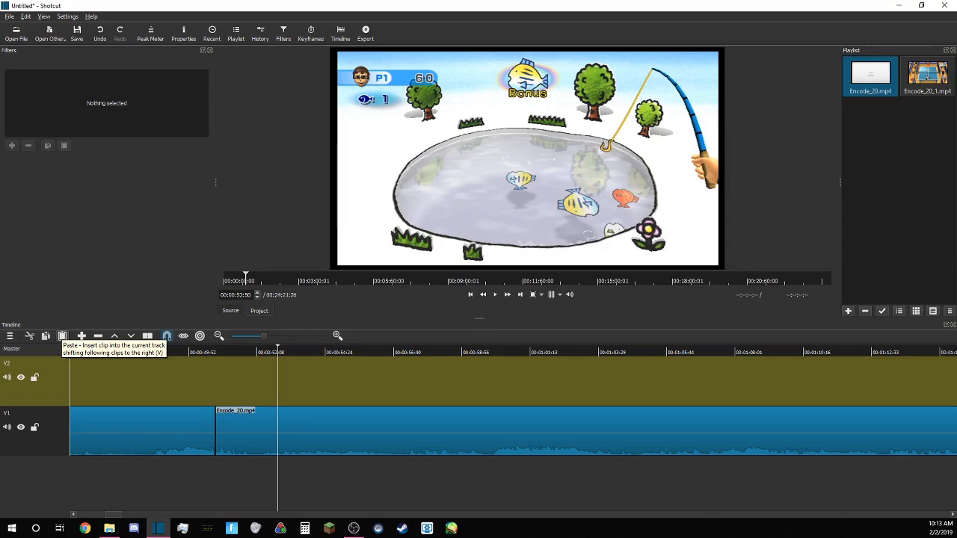
Load the picture 5c3c28a3678663.84657543.jpg and place it on track V2 at about 00:00:52:50.
{"action": "left_click_drag", "start_coordinate": [425, 181], "coordinate": [474, 153]}
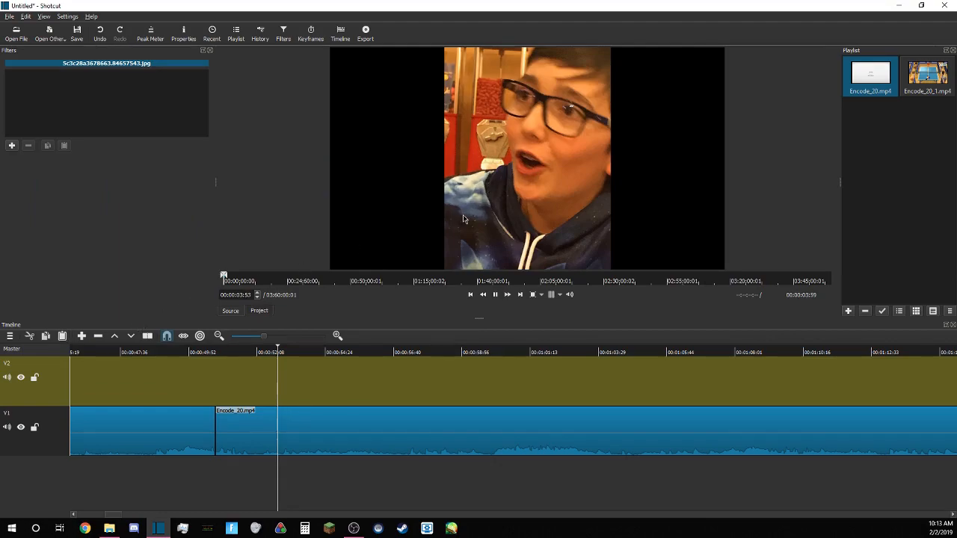
{"action": "mouse_move", "coordinate": [498, 195]}
{"action": "left_mouse_down"}
{"action": "mouse_move", "coordinate": [499, 184]}
{"action": "mouse_move", "coordinate": [495, 192]}
{"action": "left_mouse_up"}
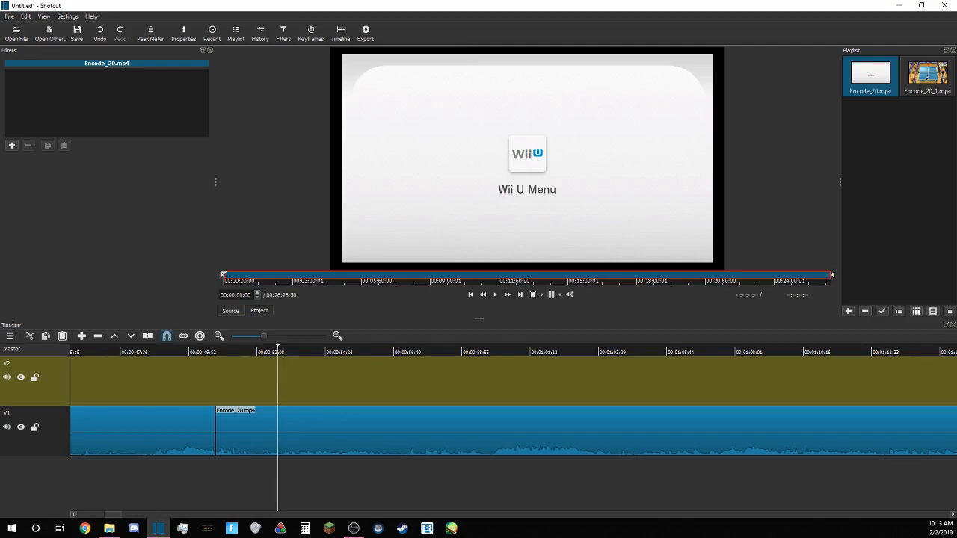
{"action": "left_click_drag", "start_coordinate": [3, 209], "coordinate": [404, 196]}
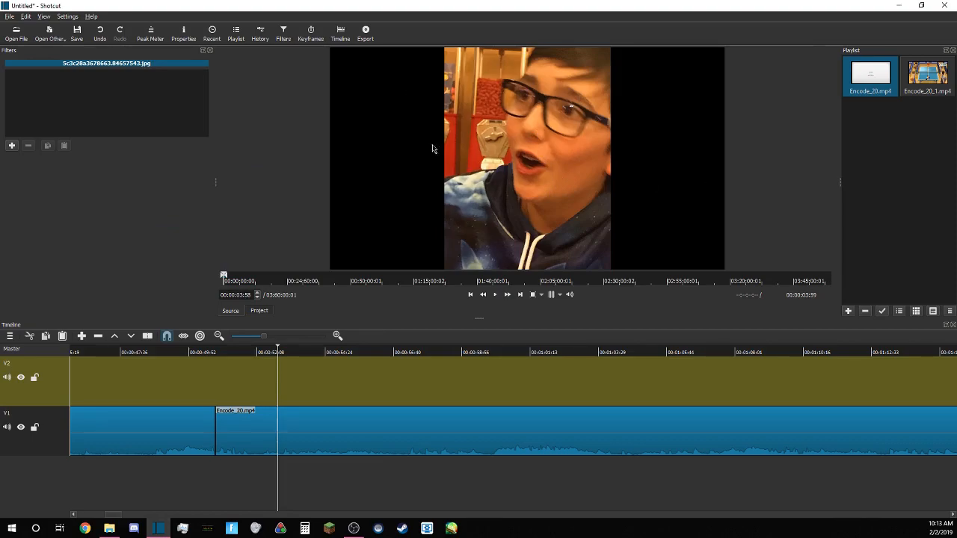
{"action": "left_click_drag", "start_coordinate": [598, 122], "coordinate": [481, 122]}
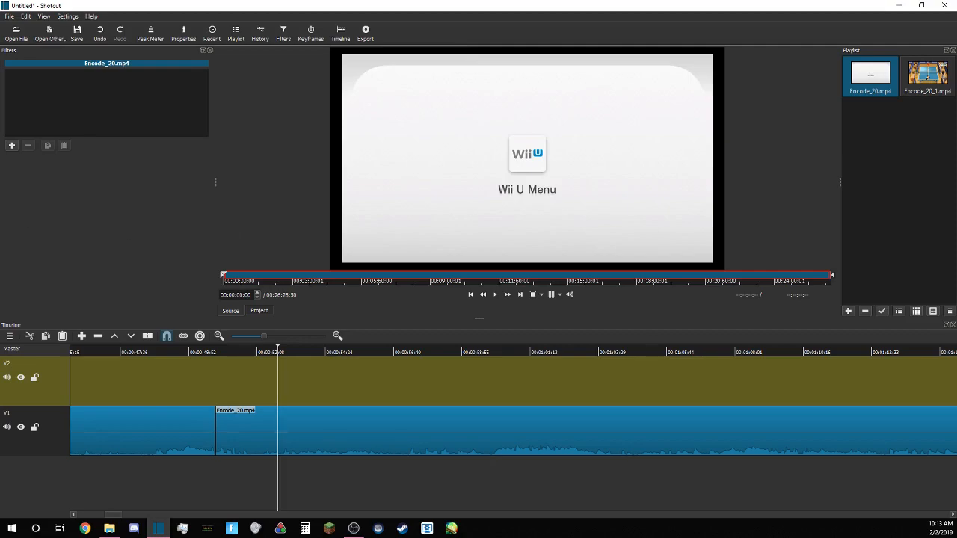
{"action": "left_click_drag", "start_coordinate": [0, 177], "coordinate": [280, 387]}
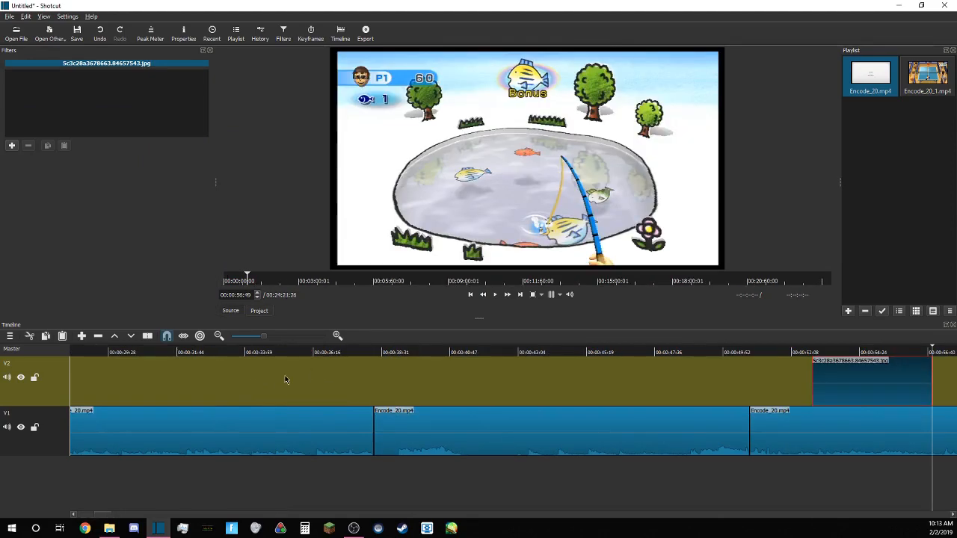
Play the timeline through the picture on V2 to check how it overlays the fishing footage.
{"action": "left_click", "coordinate": [818, 501]}
{"action": "left_click", "coordinate": [754, 498]}
{"action": "key", "text": "space"}
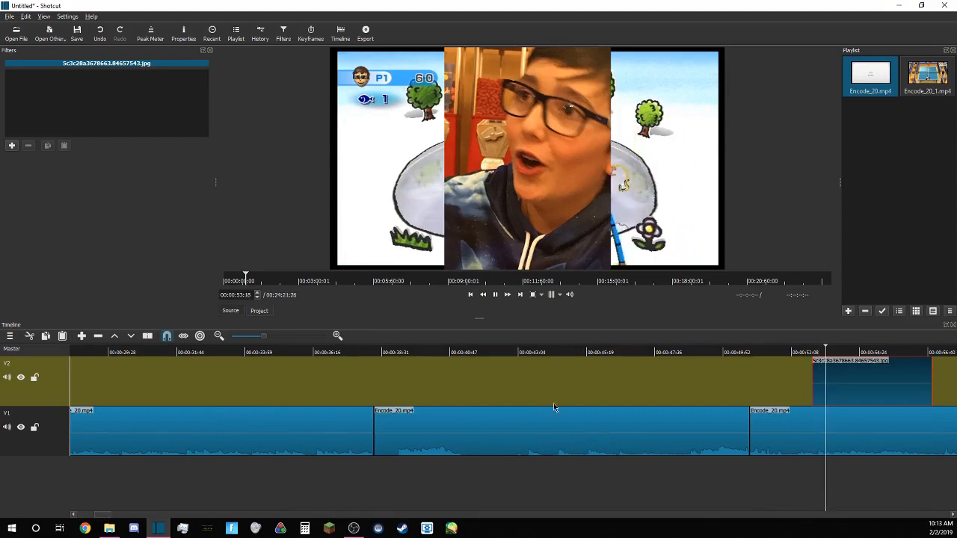
{"action": "left_click_drag", "start_coordinate": [100, 514], "coordinate": [111, 514]}
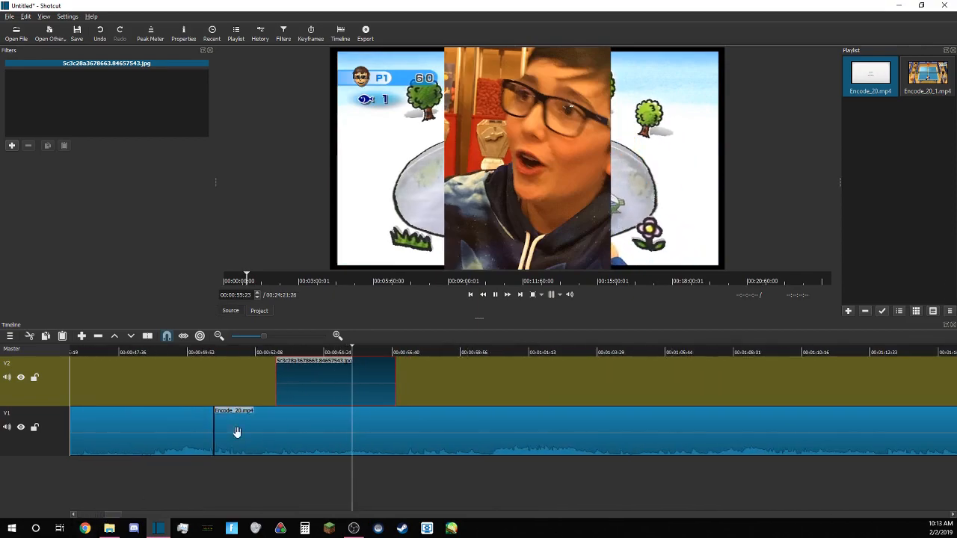
{"action": "key", "text": "space"}
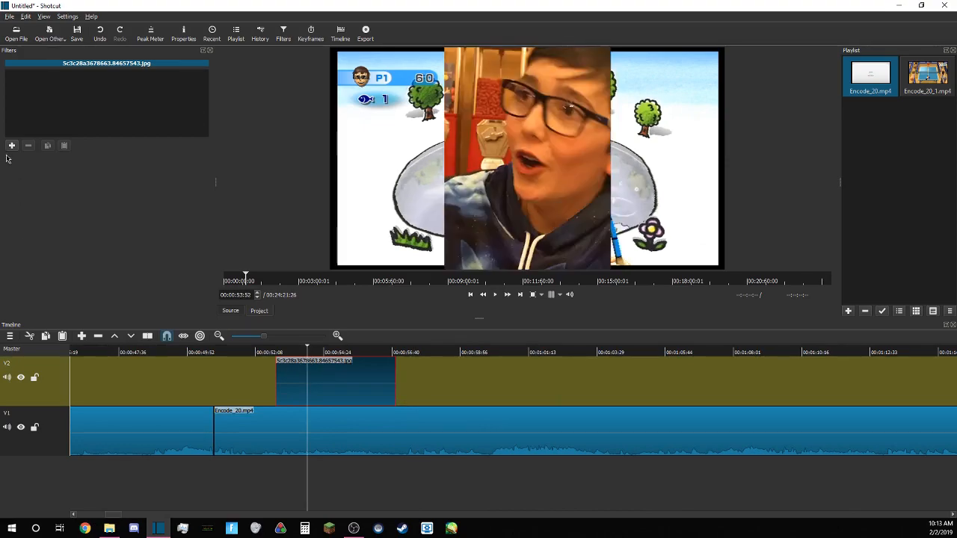
Add a Size and Position filter to the picture on V2.
{"action": "left_click", "coordinate": [12, 147]}
{"action": "scroll", "coordinate": [75, 255], "scroll_direction": "down", "scroll_amount": 2}
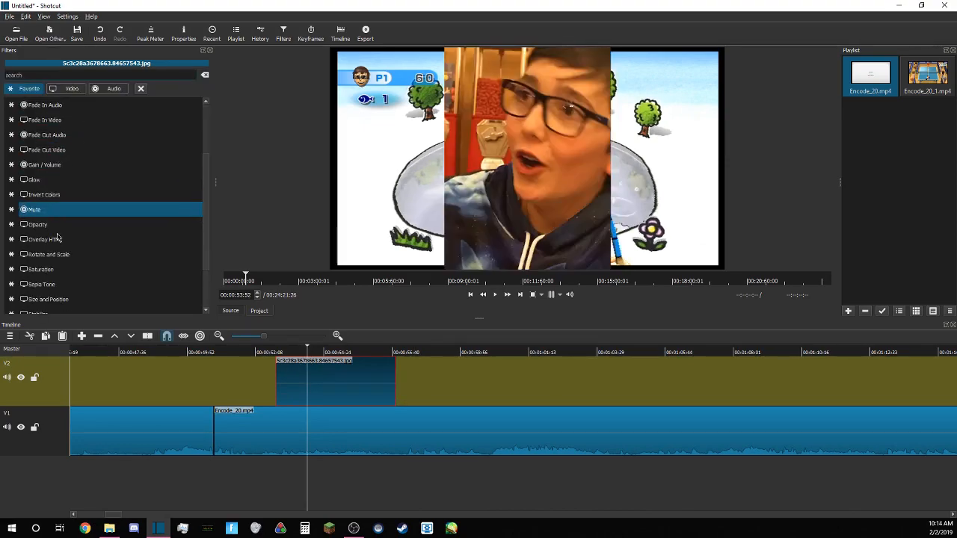
{"action": "left_click", "coordinate": [77, 269]}
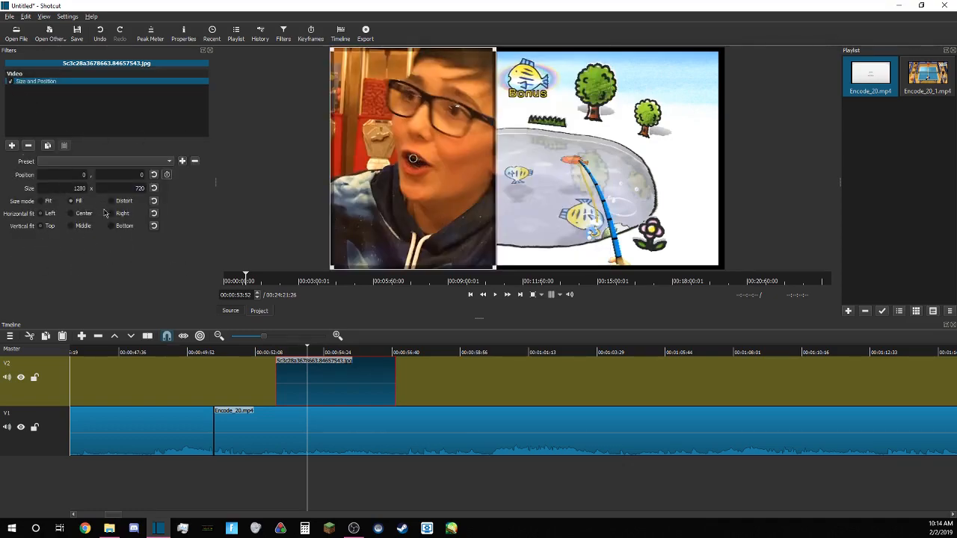
Shrink the picture on V2 to about 344 x 458, place it in the frame's upper-right corner at about 926, -2, and preview it.
{"action": "left_click_drag", "start_coordinate": [411, 159], "coordinate": [525, 196]}
{"action": "left_click_drag", "start_coordinate": [604, 87], "coordinate": [546, 166]}
{"action": "left_click_drag", "start_coordinate": [496, 237], "coordinate": [631, 198]}
{"action": "left_click_drag", "start_coordinate": [662, 160], "coordinate": [671, 118]}
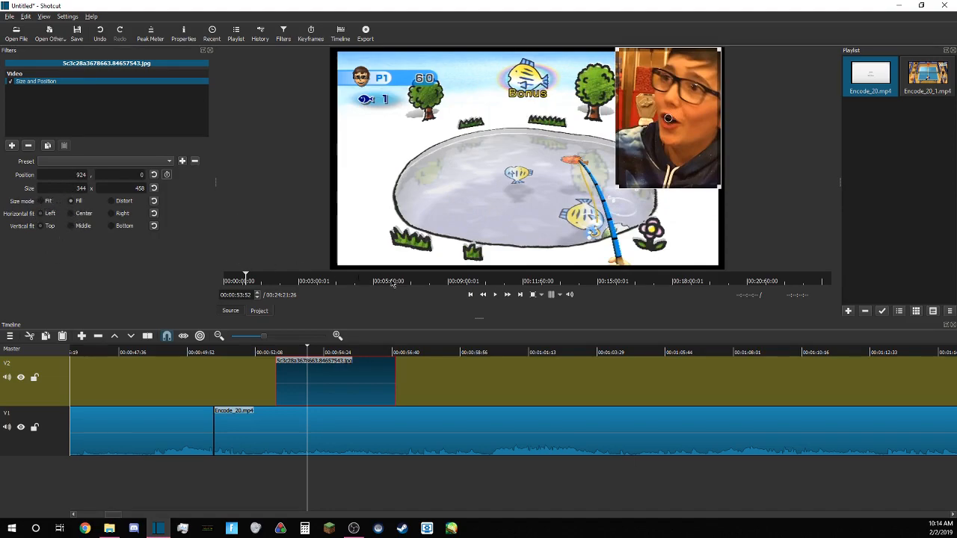
{"action": "left_click_drag", "start_coordinate": [667, 120], "coordinate": [663, 134]}
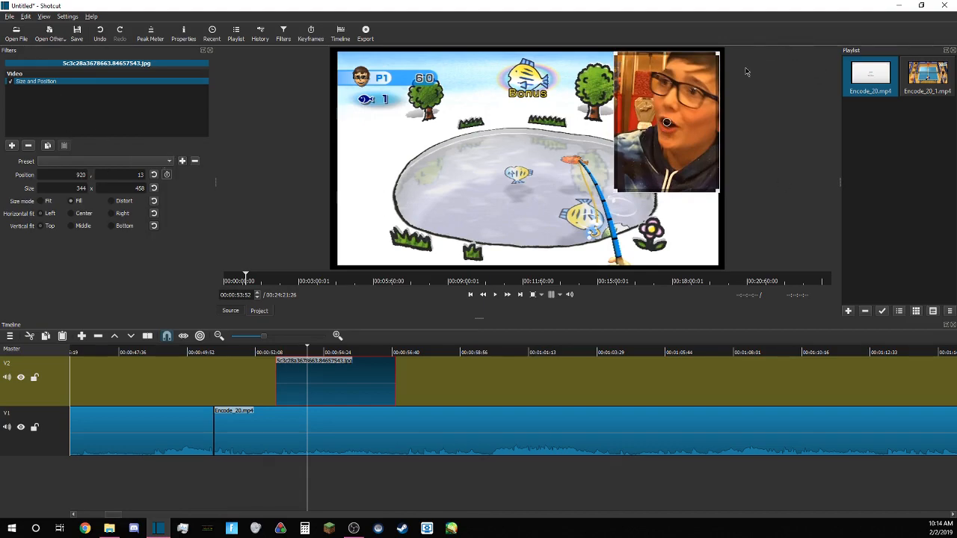
{"action": "key", "text": "space"}
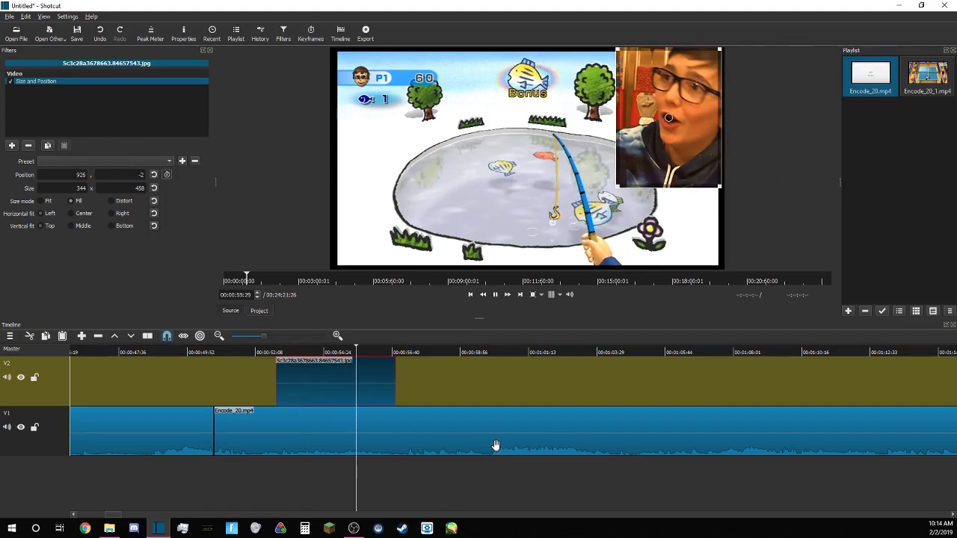
{"action": "left_click", "coordinate": [494, 444]}
Place the playlist clip Encode_20_1.mp4 on track V2 shortly after the picture and play through it.
{"action": "left_click_drag", "start_coordinate": [928, 75], "coordinate": [435, 378]}
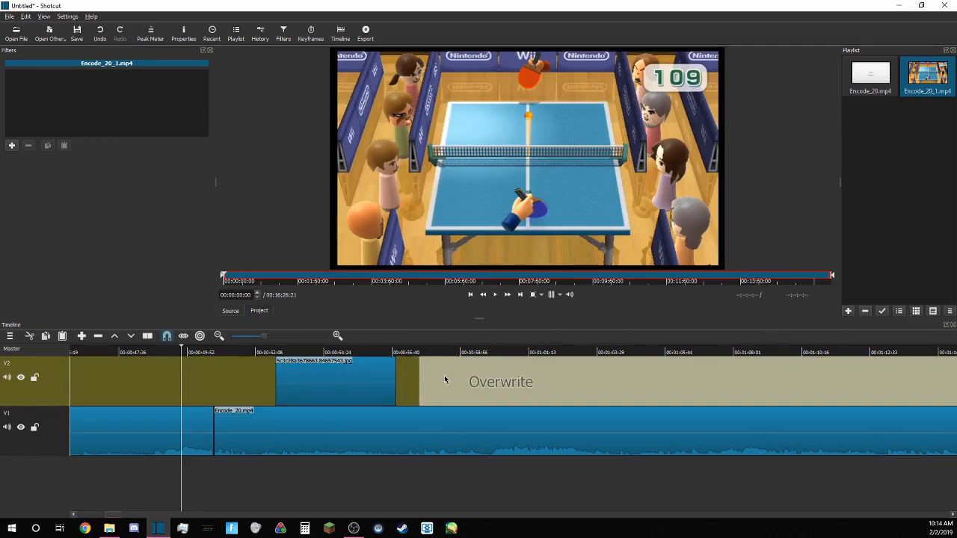
{"action": "left_click_drag", "start_coordinate": [699, 516], "coordinate": [112, 532]}
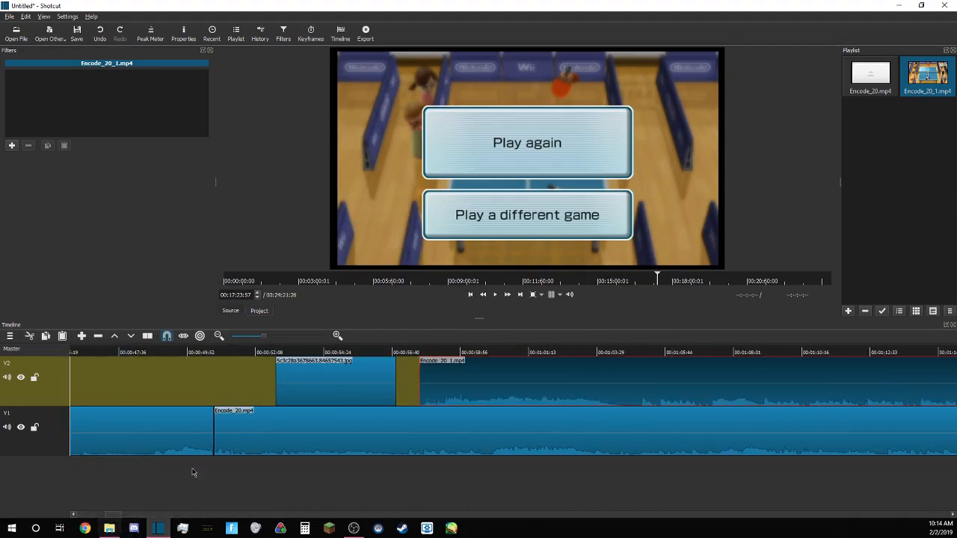
{"action": "left_click", "coordinate": [404, 356]}
{"action": "key", "text": "space"}
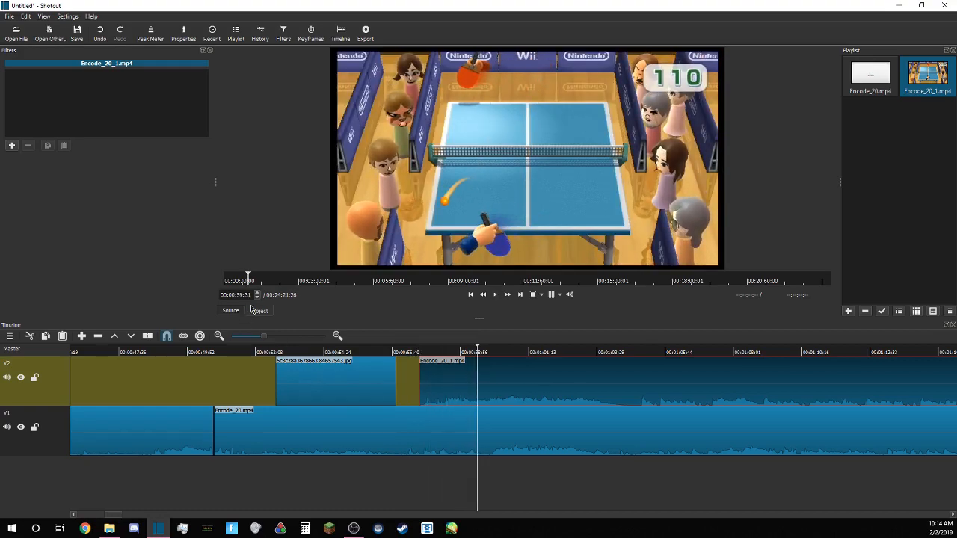
Add a Mute filter to the Encode_20_1.mp4 clip on V2 and play the section to check the audio.
{"action": "left_click", "coordinate": [12, 146]}
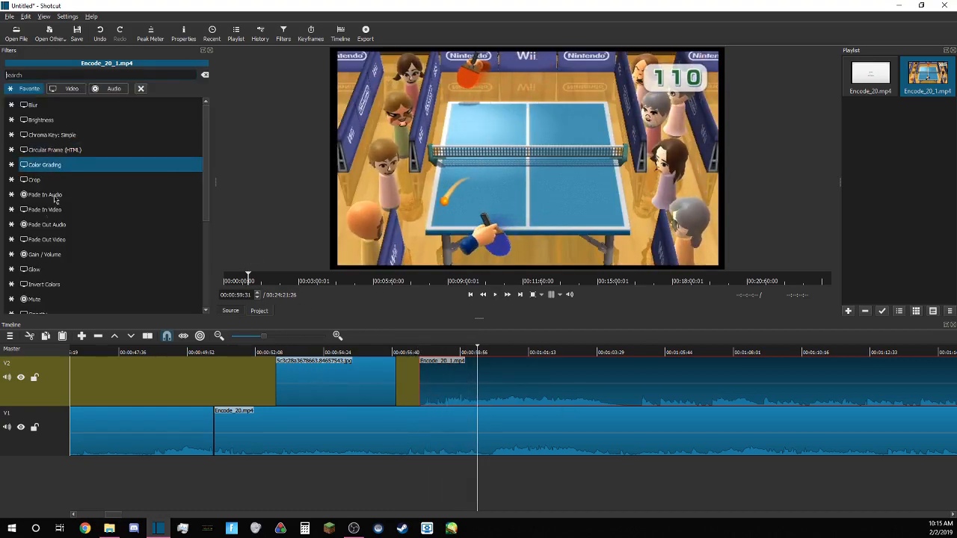
{"action": "scroll", "coordinate": [101, 248], "scroll_direction": "down", "scroll_amount": 1}
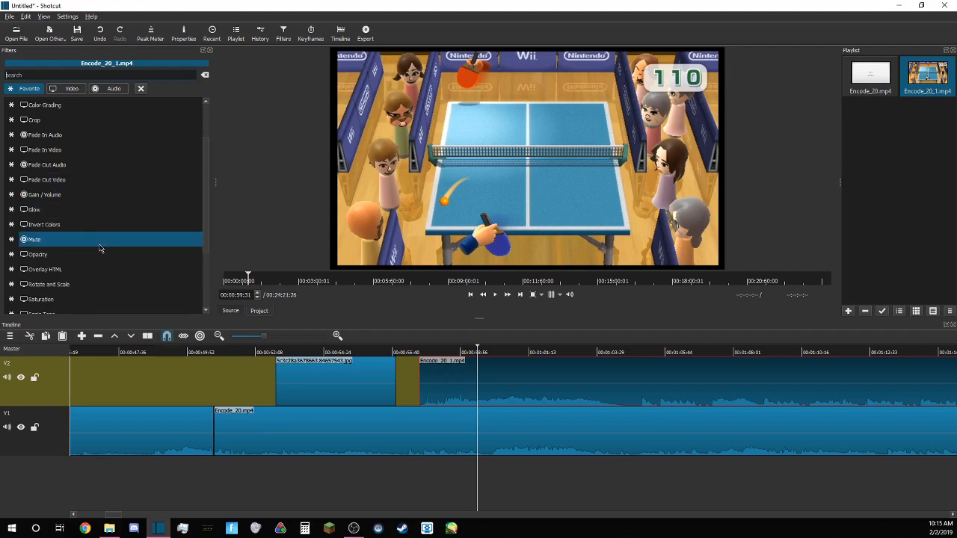
{"action": "left_click", "coordinate": [90, 240]}
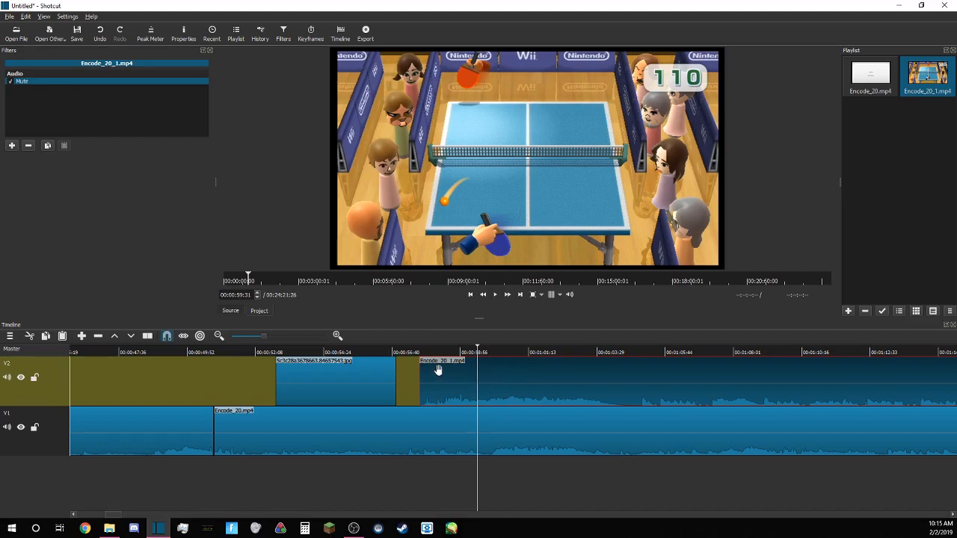
{"action": "left_click", "coordinate": [12, 147]}
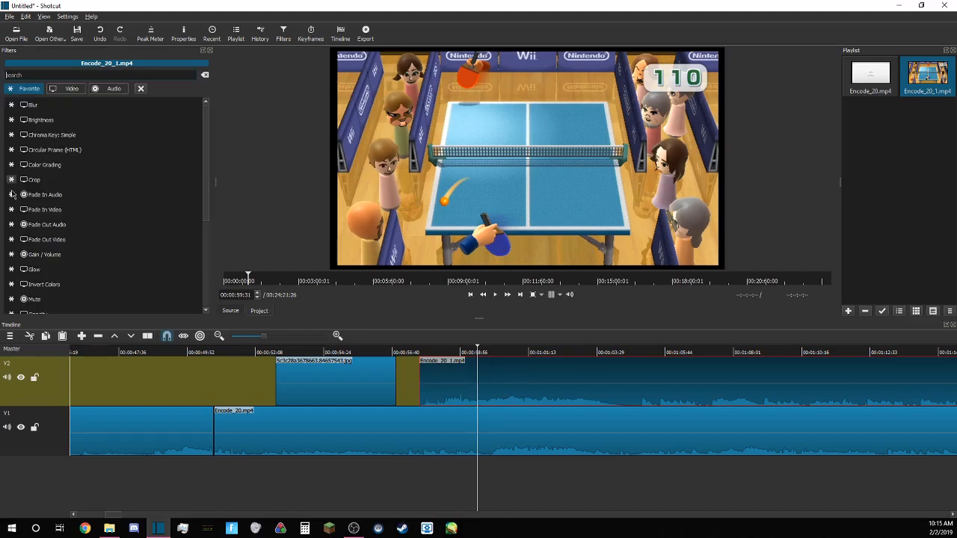
{"action": "left_click", "coordinate": [413, 395]}
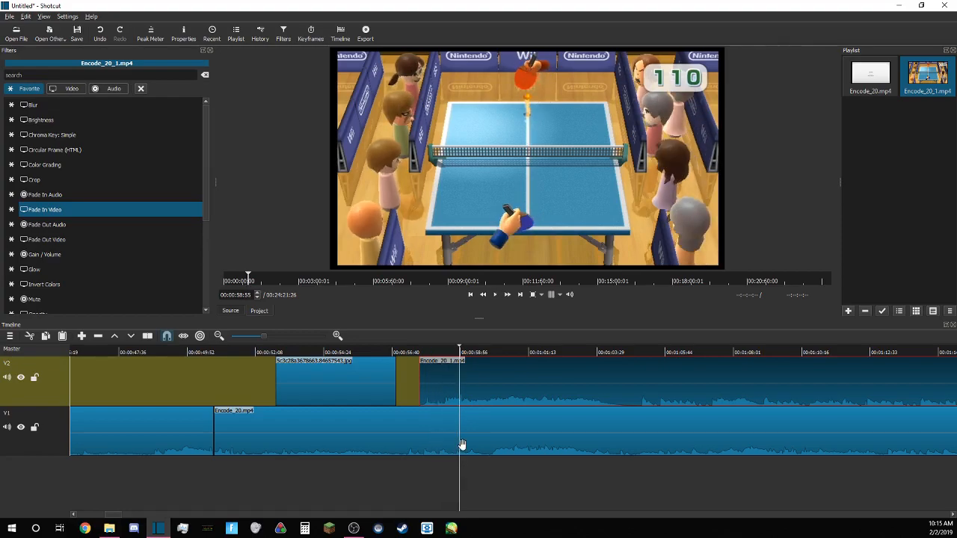
{"action": "left_click", "coordinate": [462, 445]}
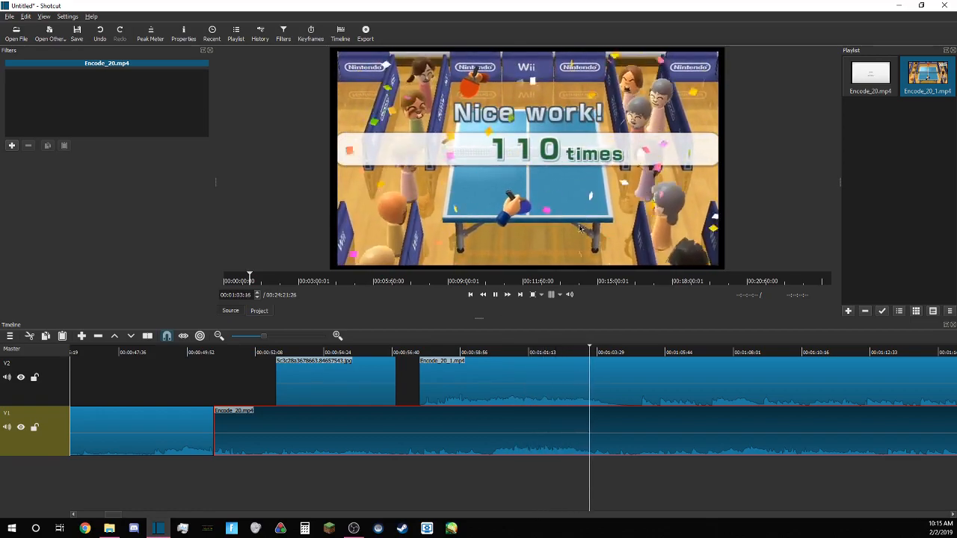
Add a Size and Position filter to Encode_20_1.mp4 and fit it in the frame's lower-right corner at about 570 x 320, position 705, 391.
{"action": "left_click", "coordinate": [521, 399]}
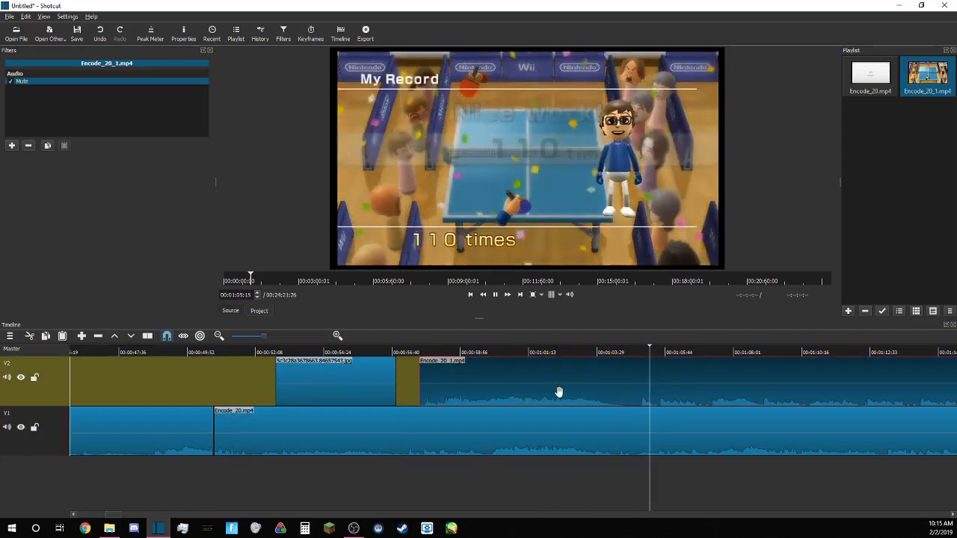
{"action": "left_click", "coordinate": [12, 145]}
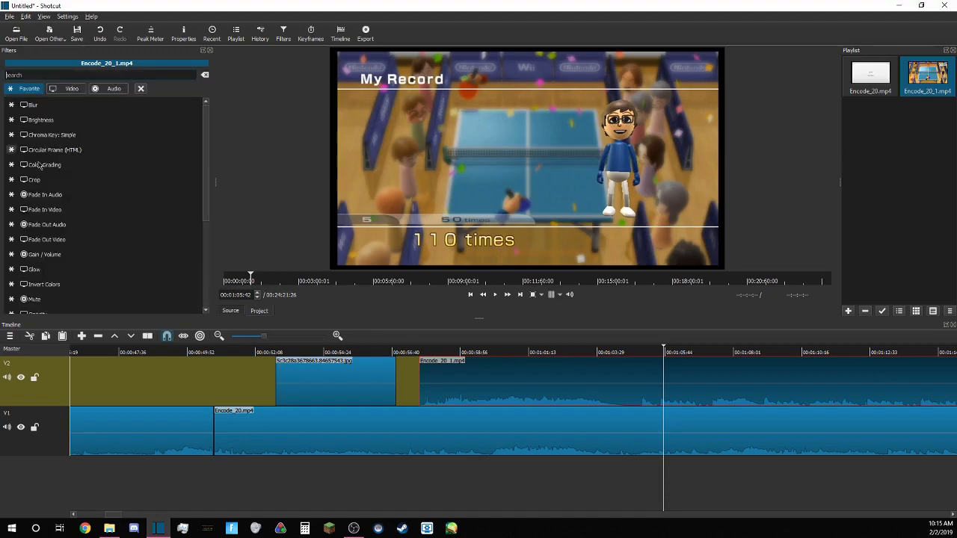
{"action": "left_click", "coordinate": [66, 270]}
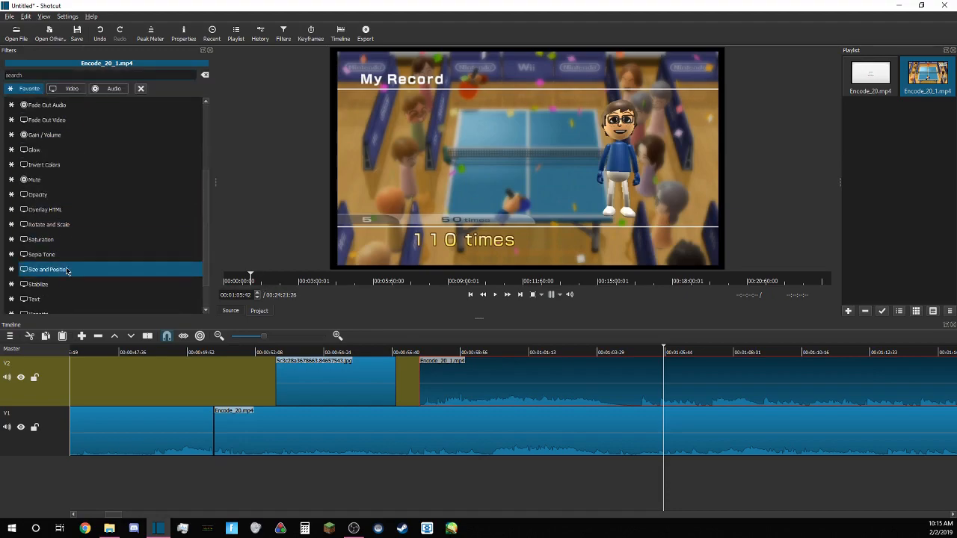
{"action": "left_click_drag", "start_coordinate": [330, 268], "coordinate": [550, 144]}
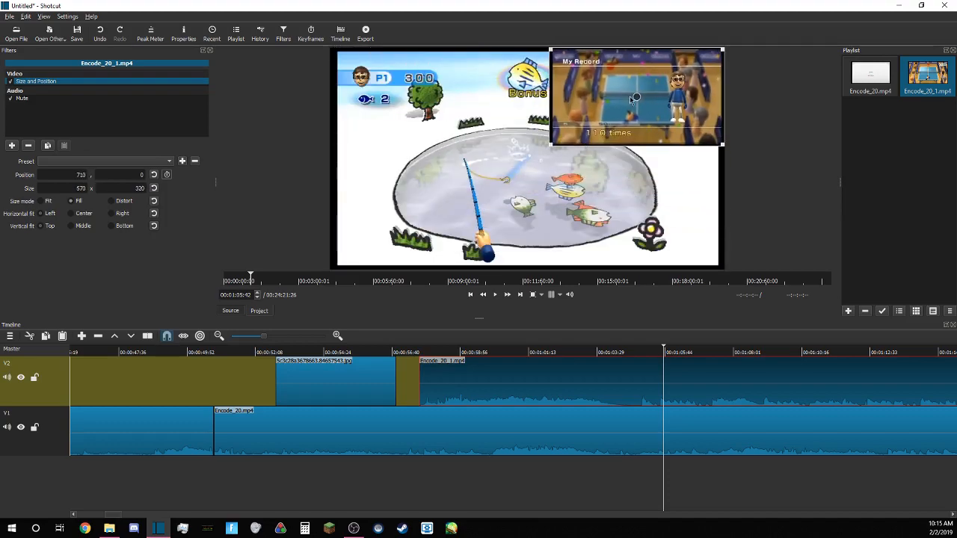
{"action": "left_click_drag", "start_coordinate": [635, 96], "coordinate": [634, 224]}
Play the timeline from about 00:00:52 to check the picture and video overlays on V2.
{"action": "left_click", "coordinate": [255, 471]}
{"action": "key", "text": "space"}
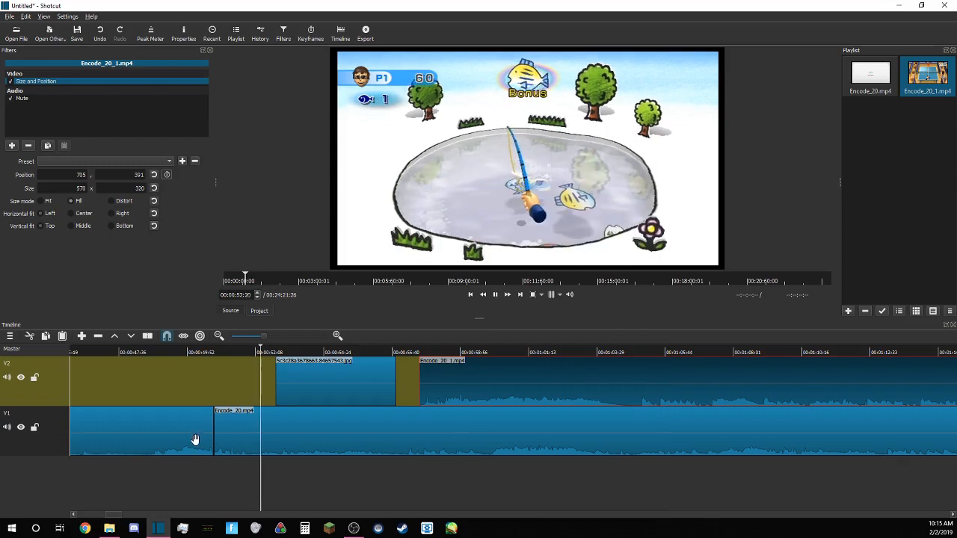
{"action": "left_click", "coordinate": [309, 436]}
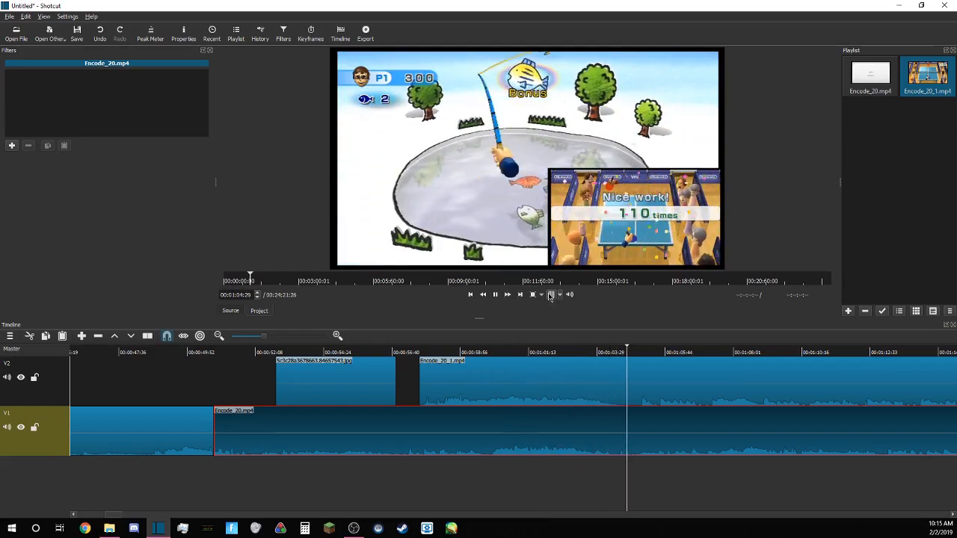
{"action": "key", "text": "space"}
Split Encode_20_1.mp4 on V2 at about 00:01:05, delete the part after the cut, and play past its new end.
{"action": "left_click", "coordinate": [669, 384]}
{"action": "key", "text": "s"}
{"action": "key", "text": "Delete"}
{"action": "left_click", "coordinate": [332, 475]}
{"action": "key", "text": "space"}
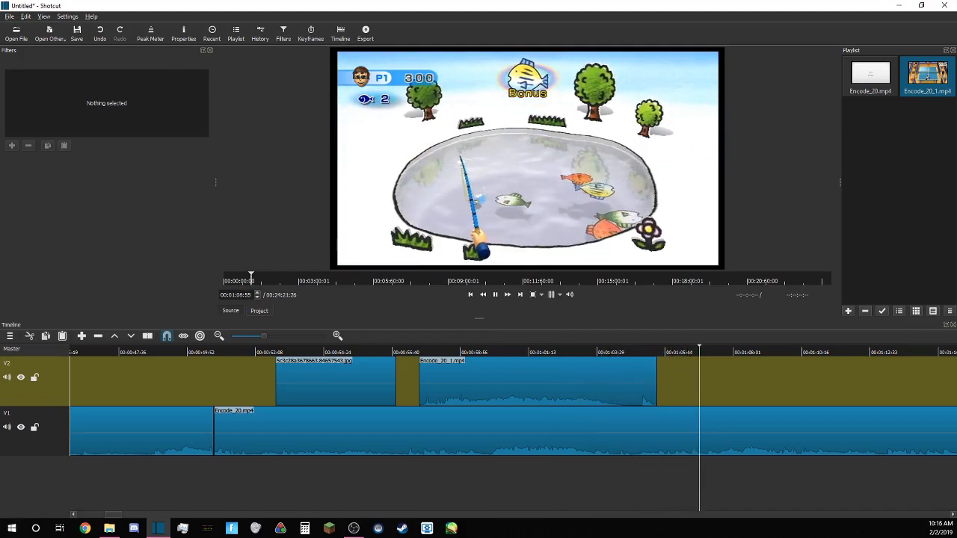
{"action": "key", "text": "space"}
Copy the picture clip on V2 and paste it on the same track at about 00:01:06, after Encode_20_1.mp4.
{"action": "left_click", "coordinate": [44, 367]}
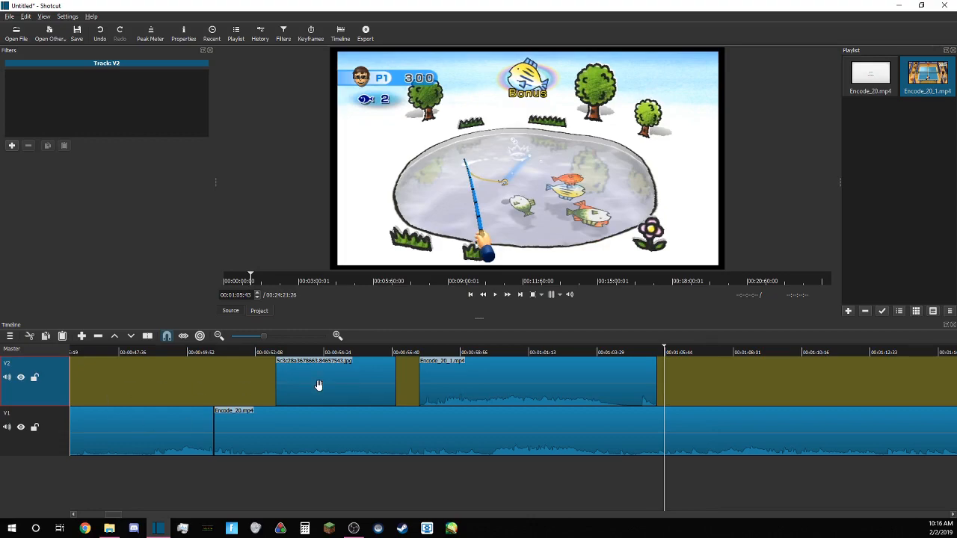
{"action": "left_click", "coordinate": [319, 385]}
{"action": "left_click", "coordinate": [50, 394]}
{"action": "left_click", "coordinate": [285, 382]}
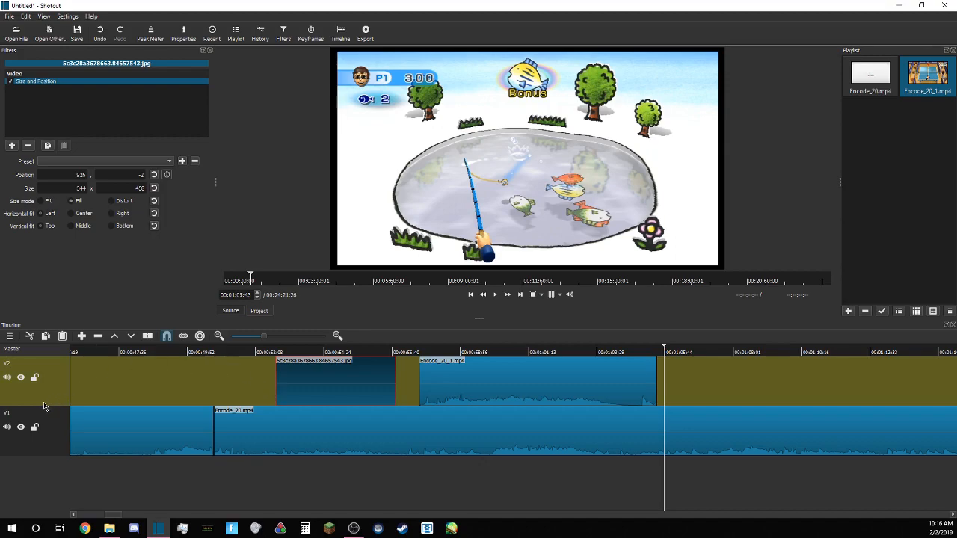
{"action": "left_click", "coordinate": [24, 392]}
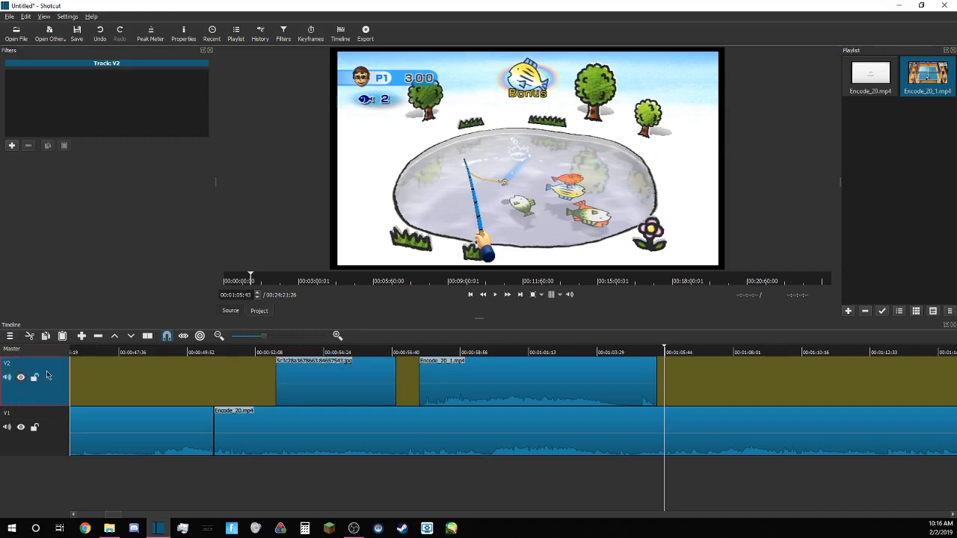
{"action": "left_click_drag", "start_coordinate": [661, 350], "coordinate": [674, 357]}
{"action": "key", "text": "ctrl+v"}
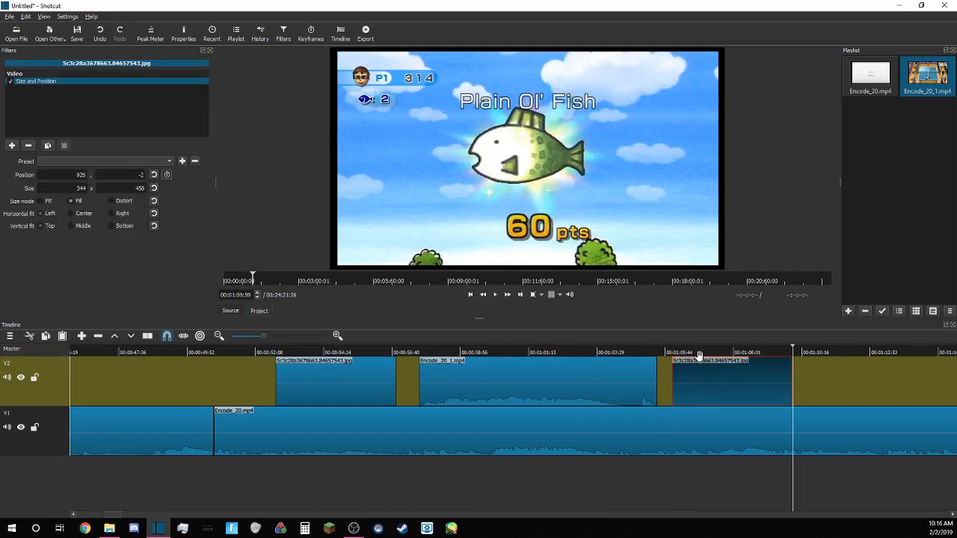
Play through the pasted picture on V2 and move it to the middle of the frame at about 420, 153.
{"action": "key", "text": "space"}
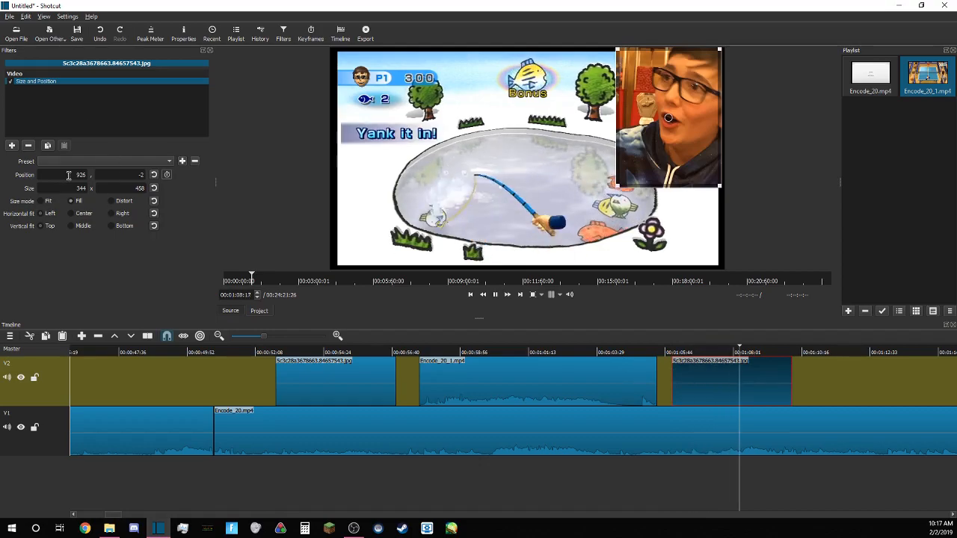
{"action": "key", "text": "space"}
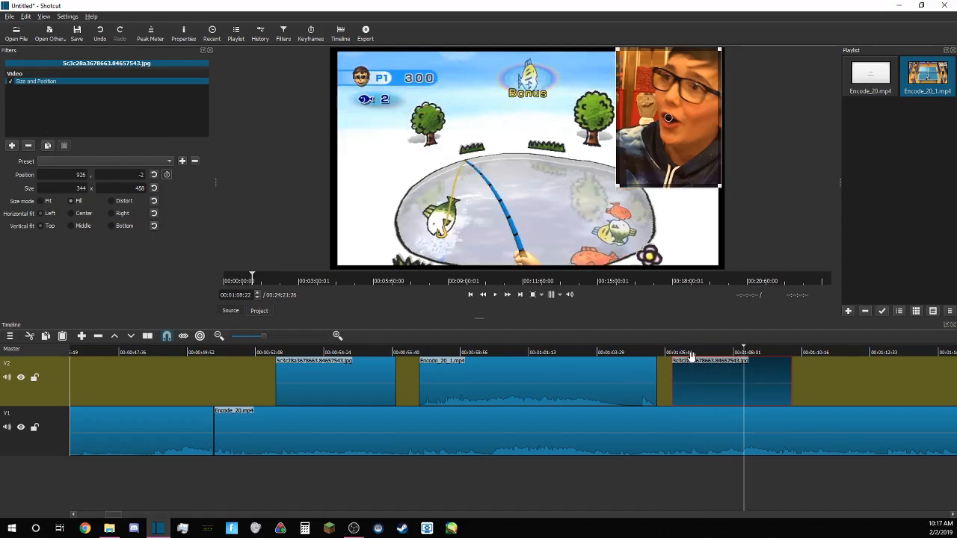
{"action": "key", "text": "space"}
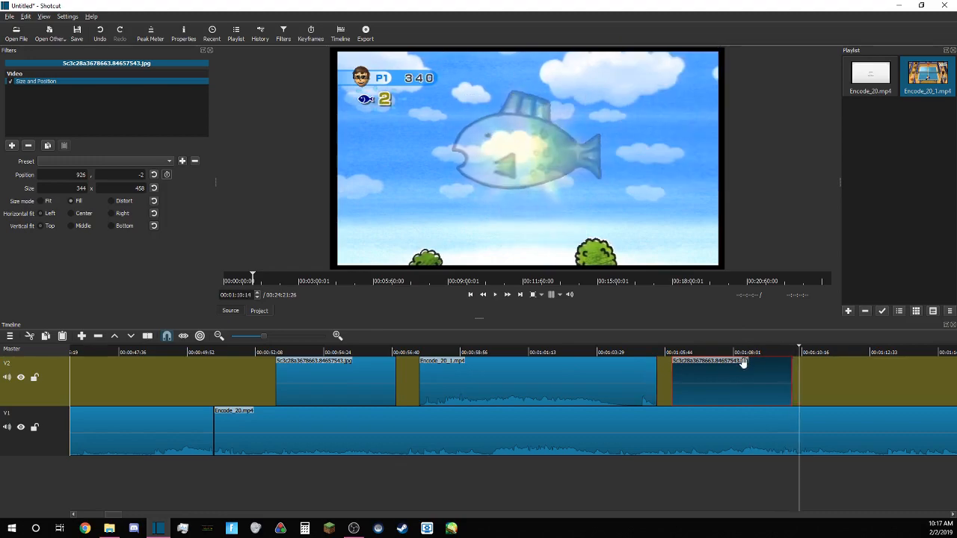
{"action": "left_click", "coordinate": [730, 353]}
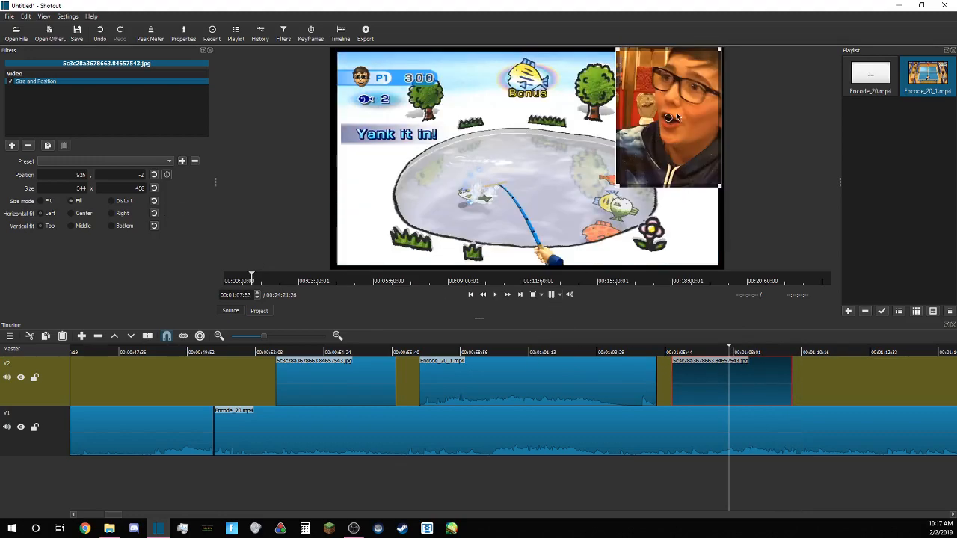
{"action": "left_click_drag", "start_coordinate": [666, 119], "coordinate": [513, 166]}
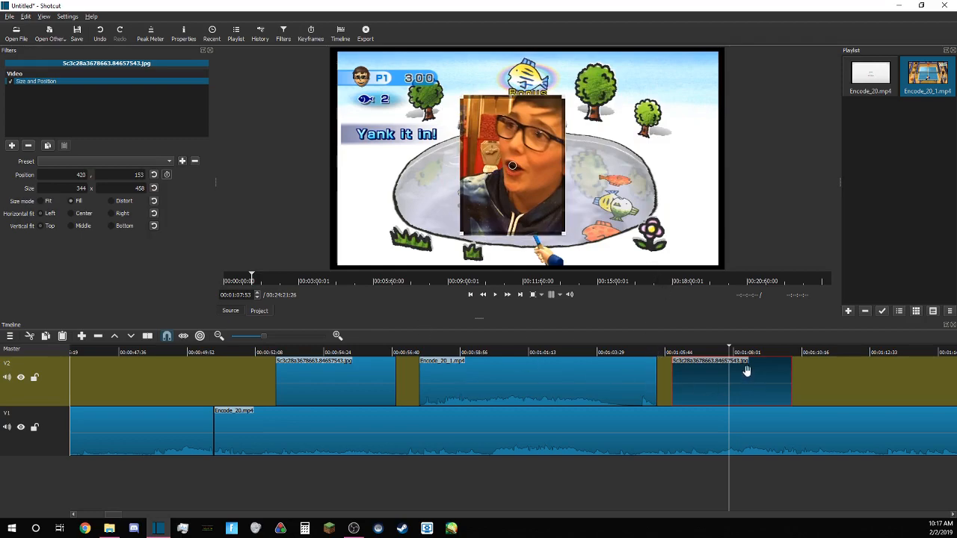
Add an Opacity filter with a level of 30 % to the pasted picture and play through it.
{"action": "left_click", "coordinate": [11, 146]}
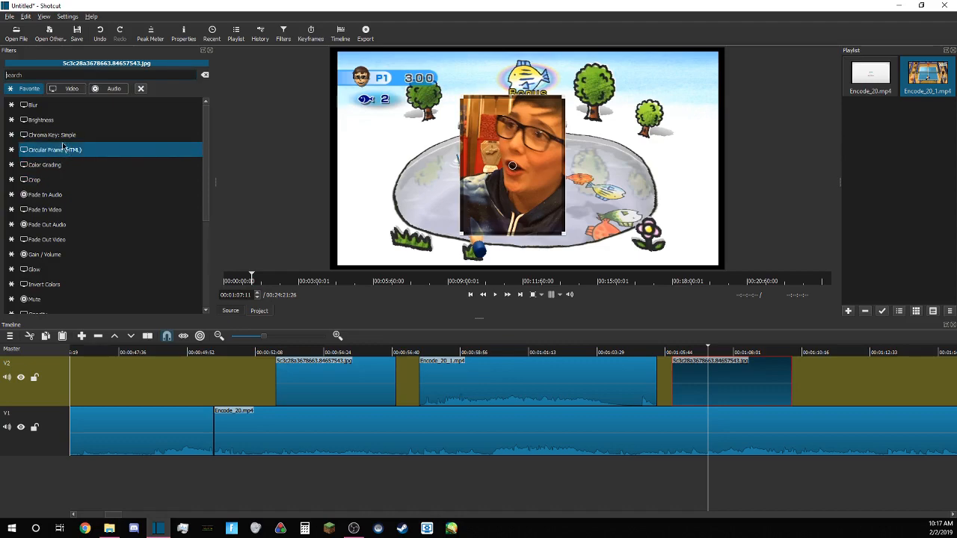
{"action": "scroll", "coordinate": [67, 160], "scroll_direction": "up", "scroll_amount": 1}
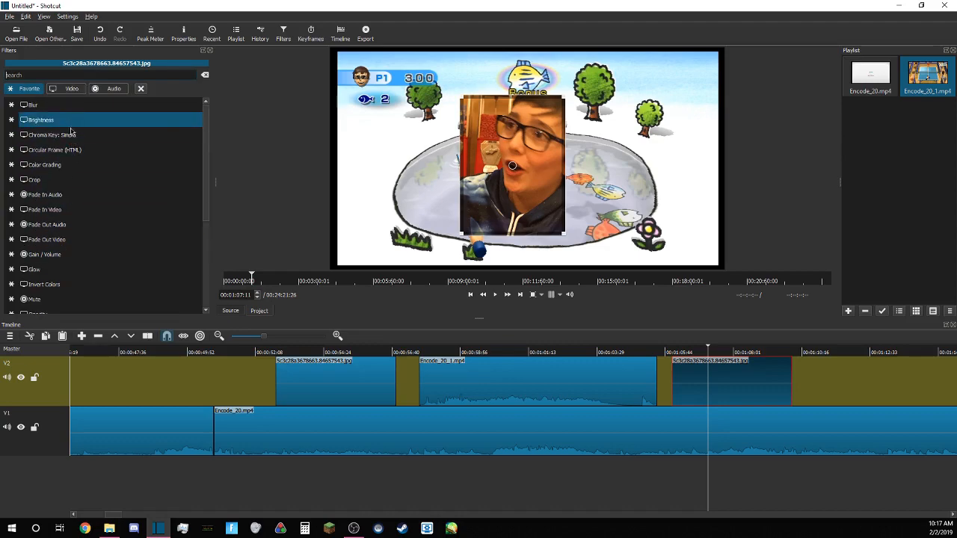
{"action": "scroll", "coordinate": [118, 259], "scroll_direction": "down", "scroll_amount": 3}
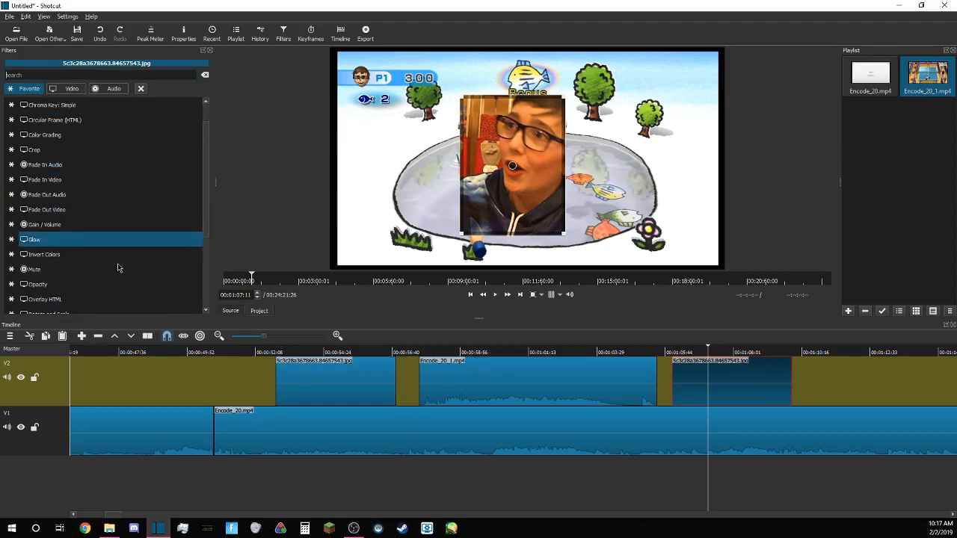
{"action": "scroll", "coordinate": [120, 247], "scroll_direction": "up", "scroll_amount": 3}
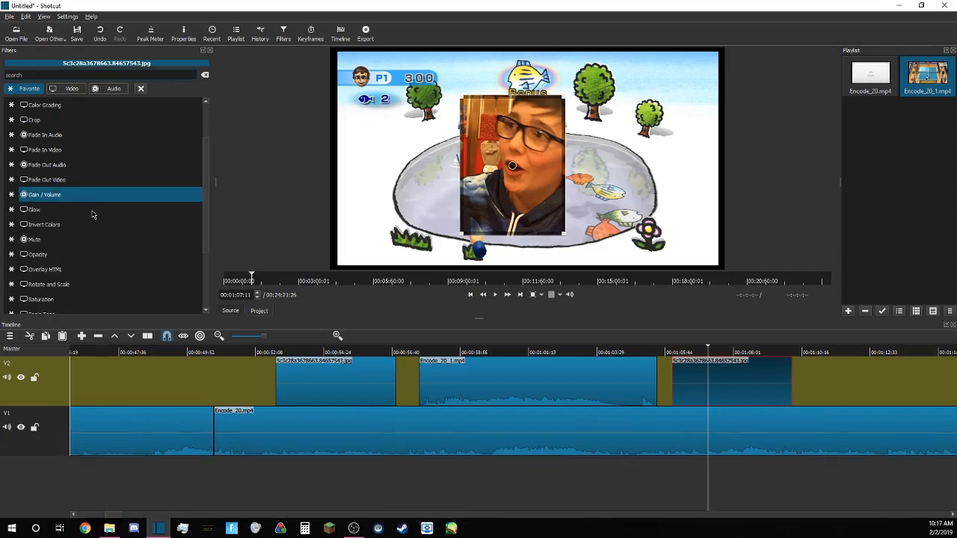
{"action": "left_click", "coordinate": [143, 257]}
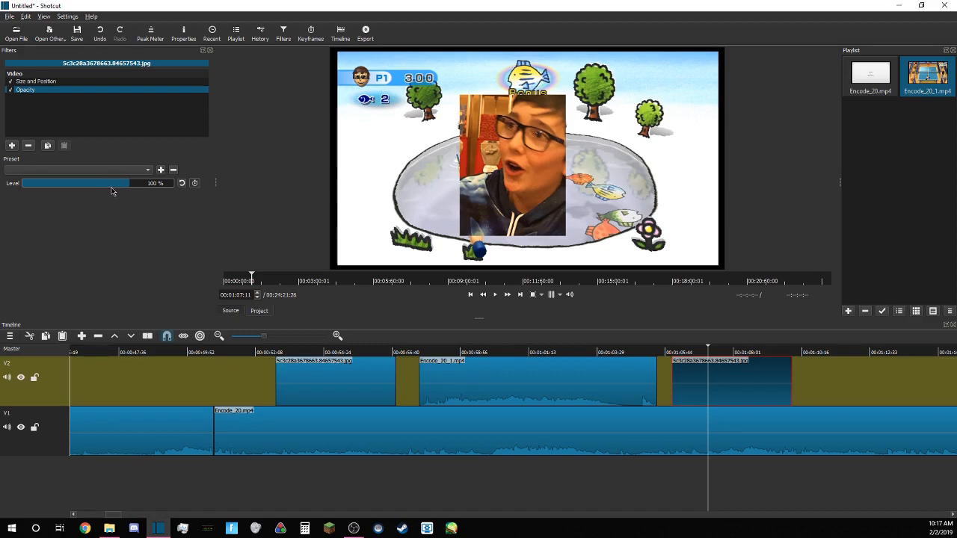
{"action": "left_click_drag", "start_coordinate": [126, 187], "coordinate": [72, 194]}
{"action": "mouse_move", "coordinate": [66, 197]}
{"action": "left_mouse_down"}
{"action": "mouse_move", "coordinate": [55, 201]}
{"action": "mouse_move", "coordinate": [148, 198]}
{"action": "mouse_move", "coordinate": [45, 209]}
{"action": "mouse_move", "coordinate": [56, 210]}
{"action": "left_mouse_up"}
{"action": "left_click", "coordinate": [672, 353]}
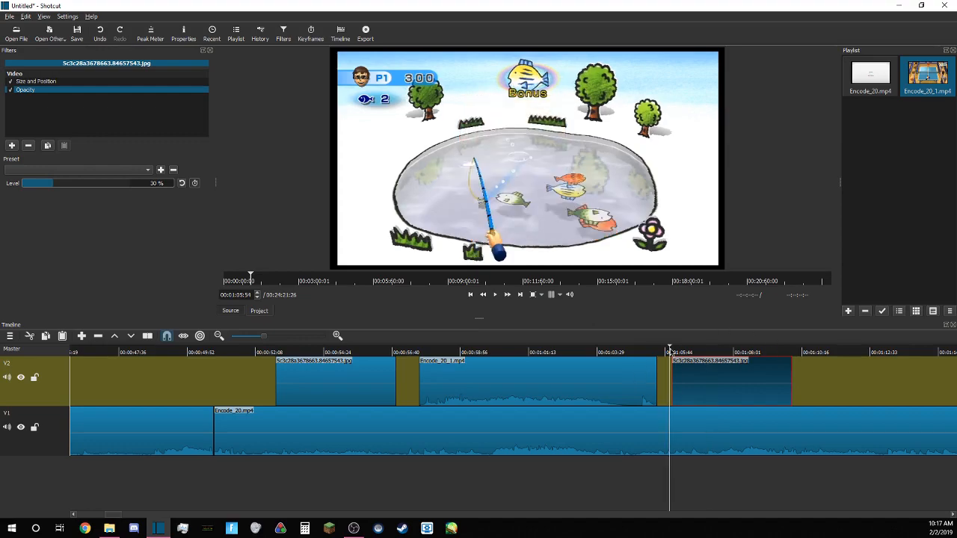
{"action": "key", "text": "space"}
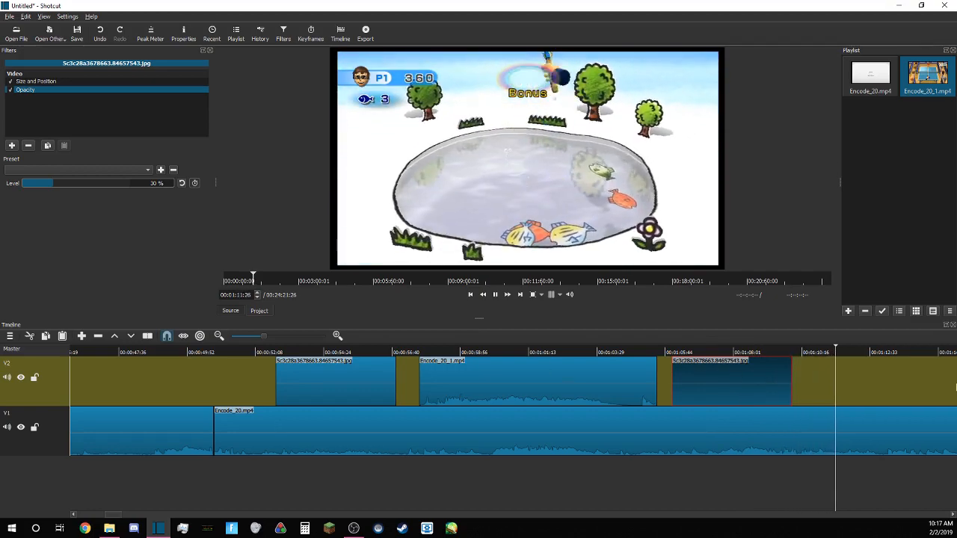
Stop playback, start saving the project, and choose the Video saves folder inside Desktop > Other as the location.
{"action": "key", "text": "space"}
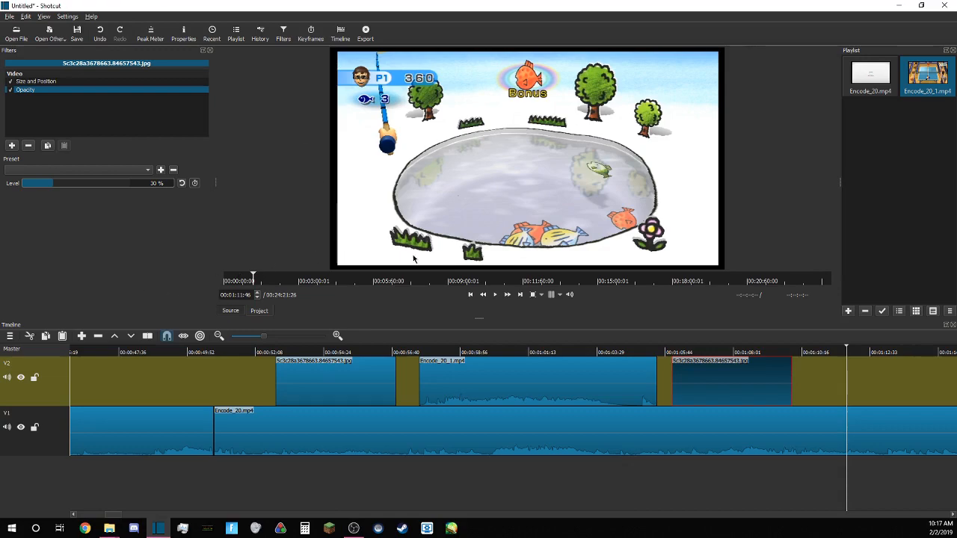
{"action": "scroll", "coordinate": [130, 517], "scroll_direction": "up", "scroll_amount": 3}
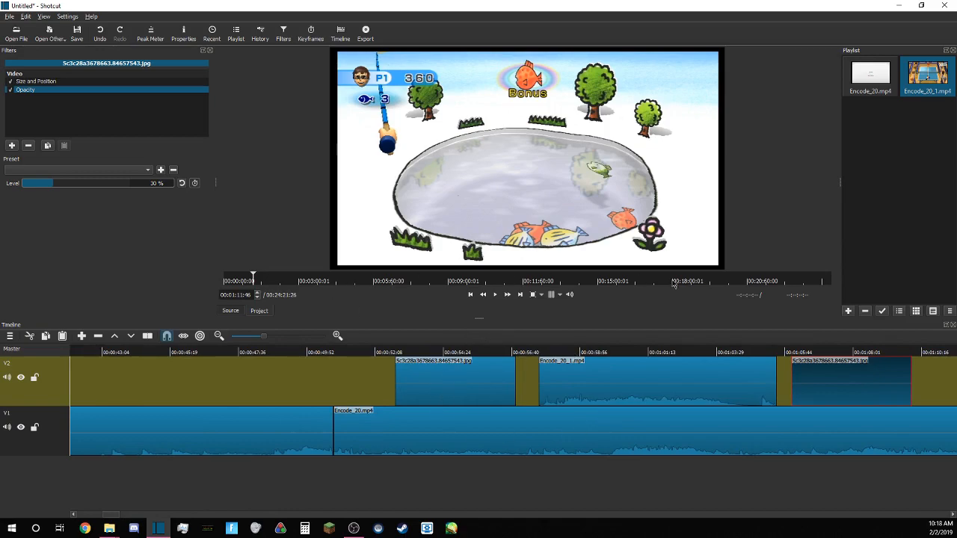
{"action": "left_click", "coordinate": [82, 35]}
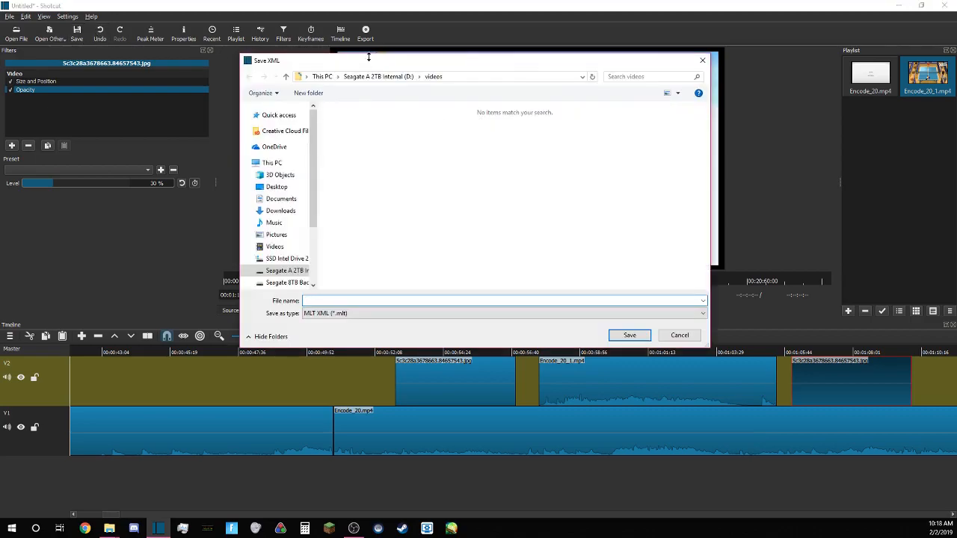
{"action": "left_click_drag", "start_coordinate": [384, 69], "coordinate": [351, 87]}
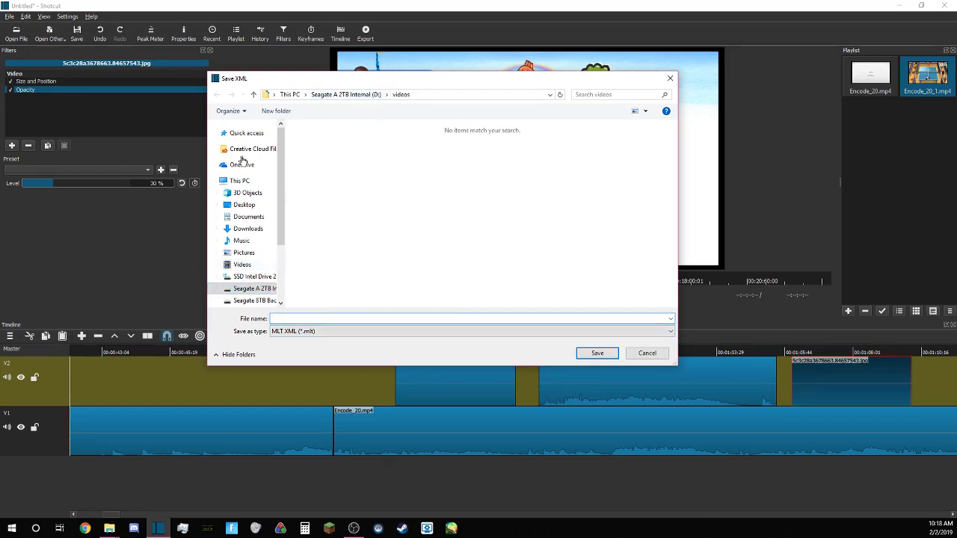
{"action": "left_click", "coordinate": [345, 95]}
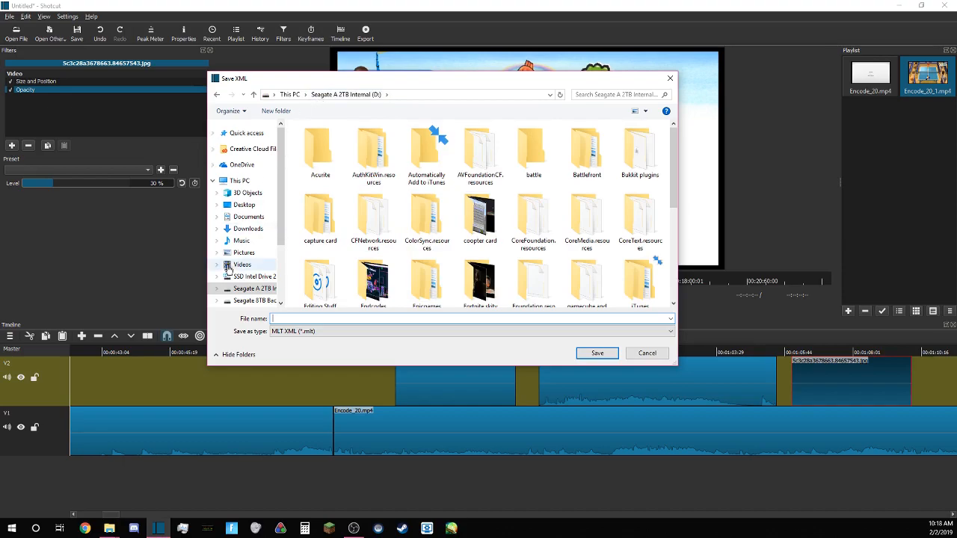
{"action": "left_click", "coordinate": [245, 205]}
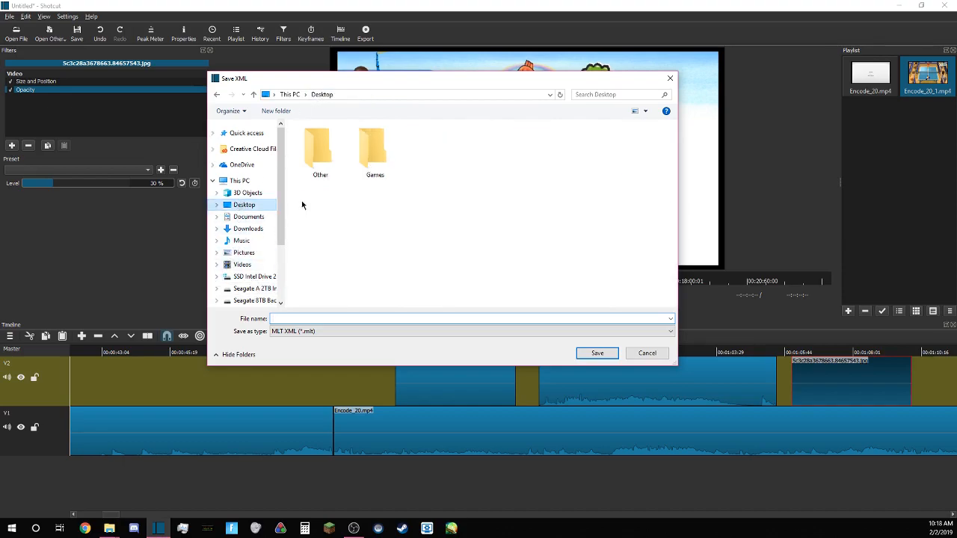
{"action": "left_click", "coordinate": [321, 152]}
{"action": "double_click", "coordinate": [321, 151]}
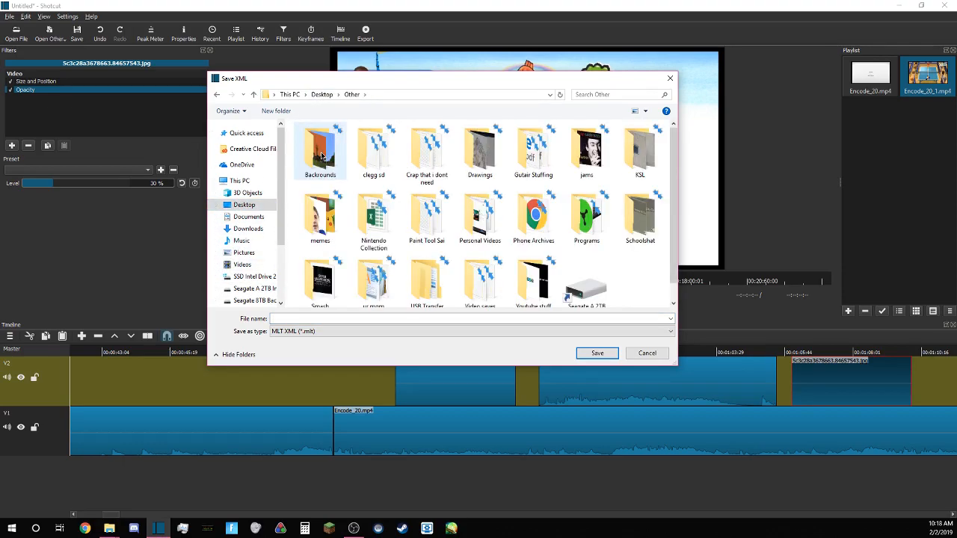
{"action": "scroll", "coordinate": [448, 288], "scroll_direction": "down", "scroll_amount": 1}
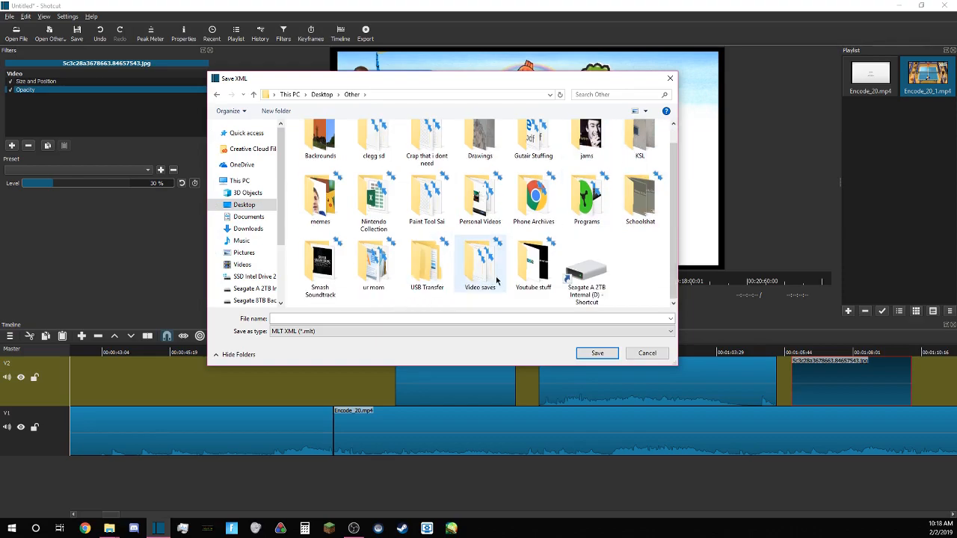
{"action": "double_click", "coordinate": [485, 270]}
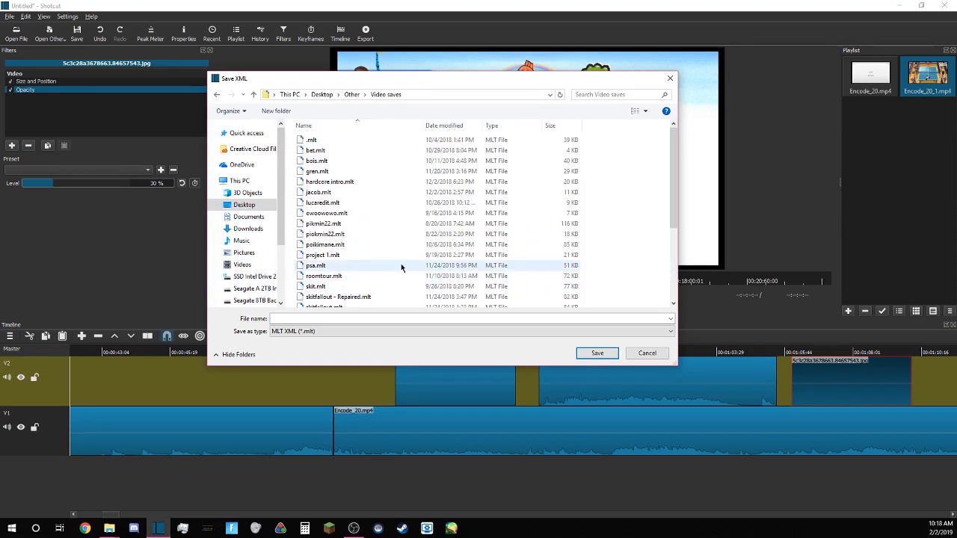
Save the project as an MLT XML file named example in the Video saves folder, without replacing the existing .mlt file.
{"action": "scroll", "coordinate": [401, 268], "scroll_direction": "down", "scroll_amount": 4}
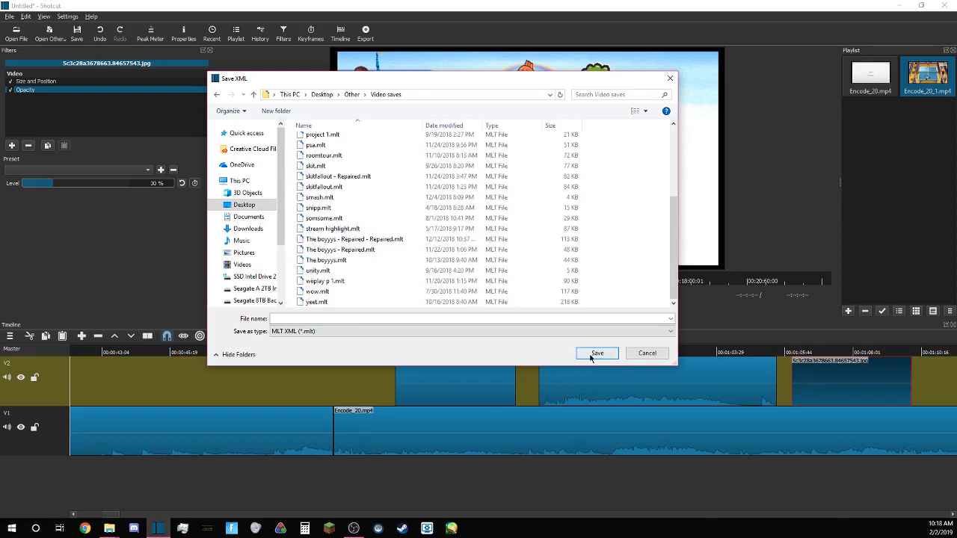
{"action": "scroll", "coordinate": [449, 277], "scroll_direction": "up", "scroll_amount": 3}
{"action": "scroll", "coordinate": [449, 277], "scroll_direction": "down", "scroll_amount": 1}
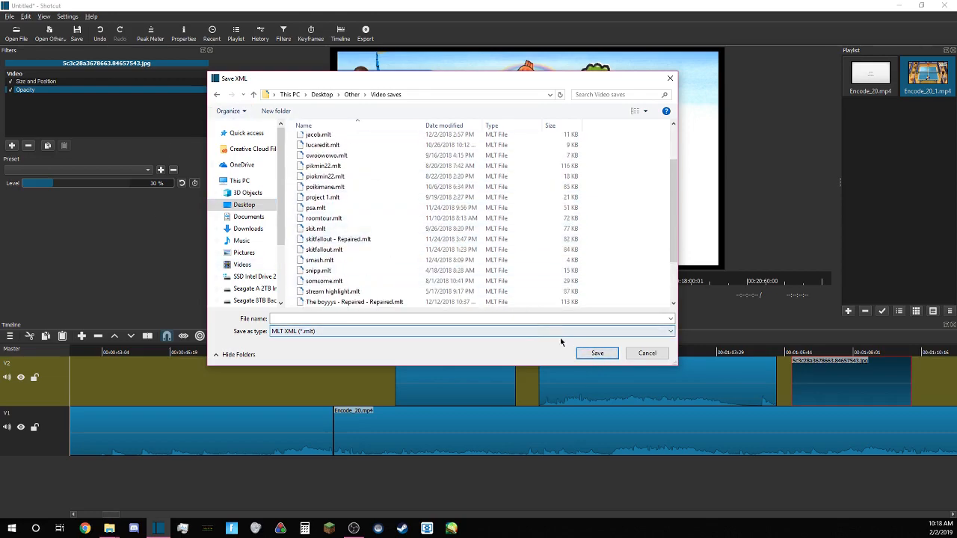
{"action": "left_click", "coordinate": [598, 354]}
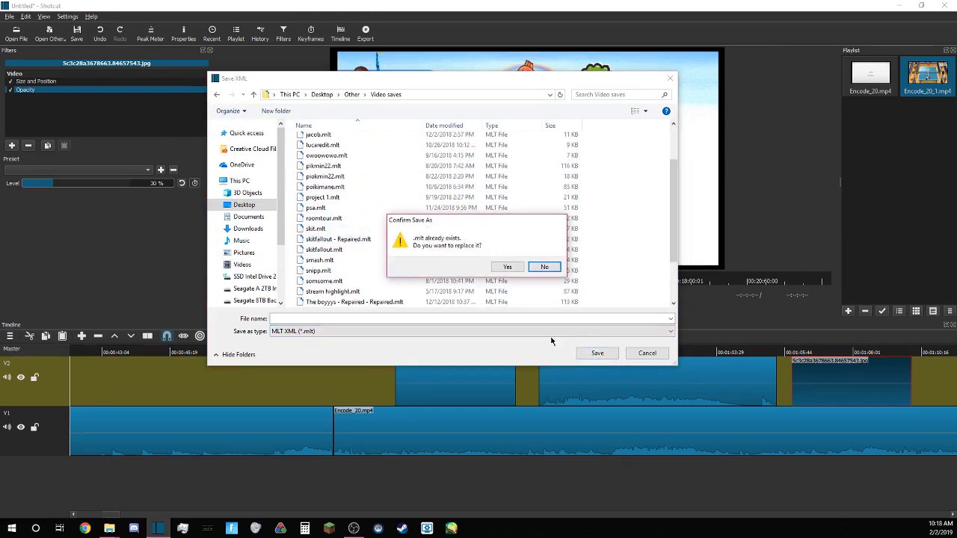
{"action": "left_click", "coordinate": [540, 269]}
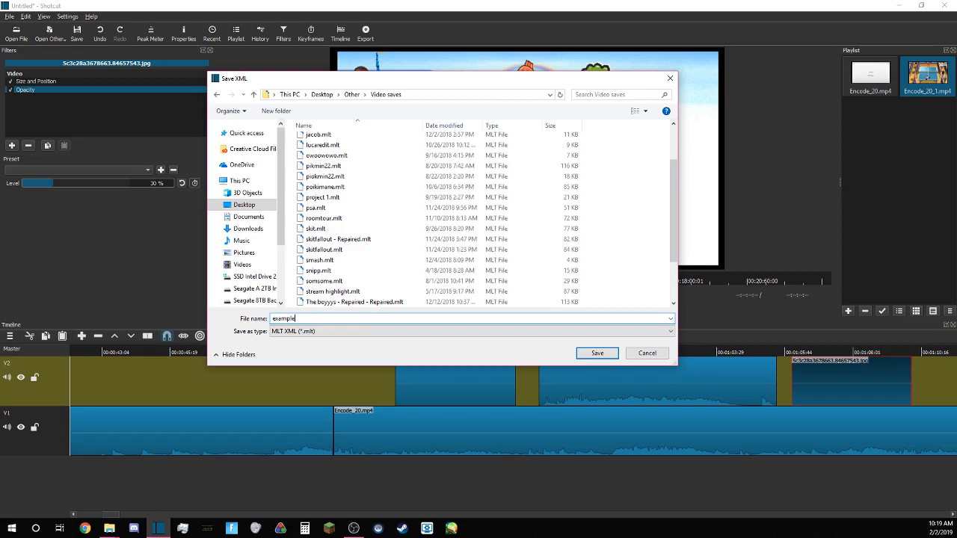
{"action": "key", "text": "Return"}
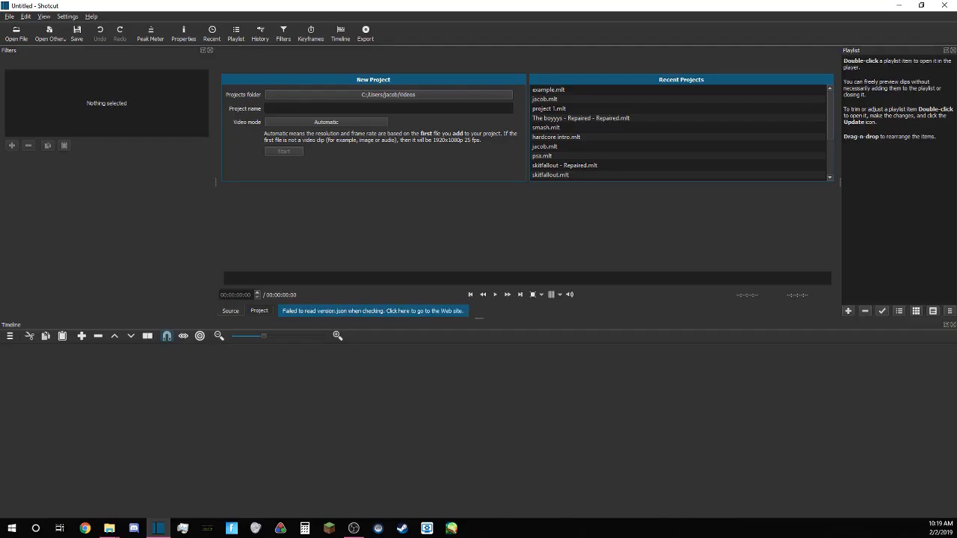
Bring up File Explorer and load the saved example.mlt project from it into the empty Shotcut session.
{"action": "key", "text": "super+e"}
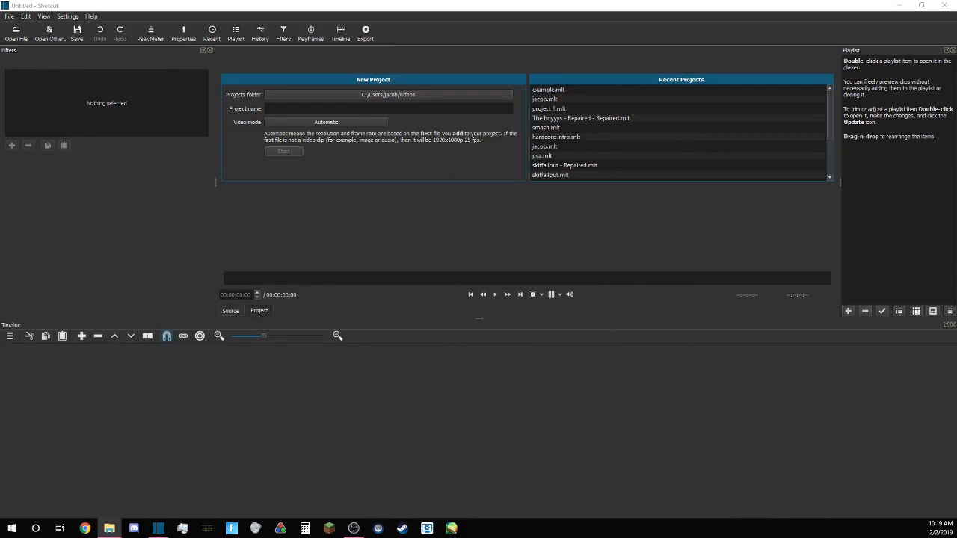
{"action": "left_click_drag", "start_coordinate": [124, 284], "coordinate": [538, 242]}
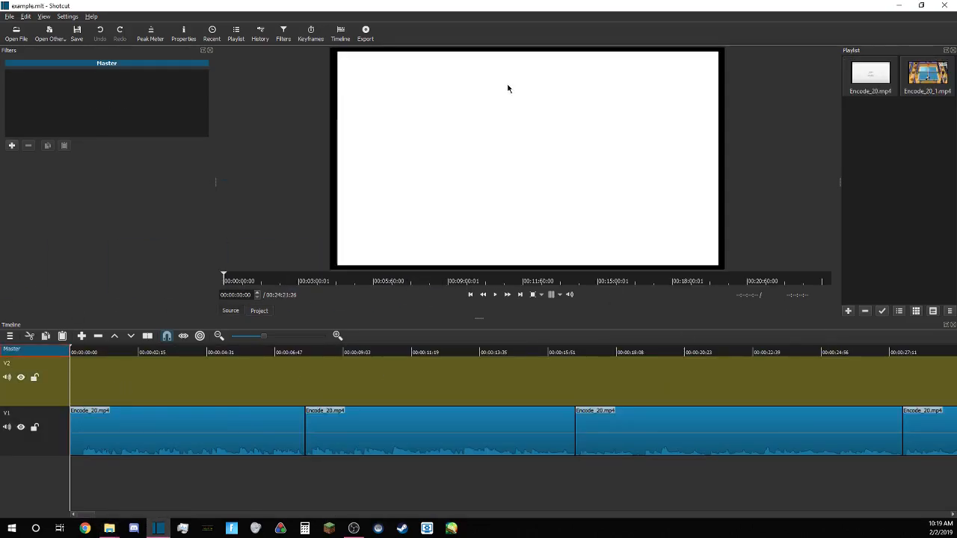
Play the reopened project, scrub forward along the timeline to about 00:00:32, and stop playback there.
{"action": "left_click", "coordinate": [495, 295]}
{"action": "left_click_drag", "start_coordinate": [247, 378], "coordinate": [406, 370]}
{"action": "left_click_drag", "start_coordinate": [505, 370], "coordinate": [932, 371]}
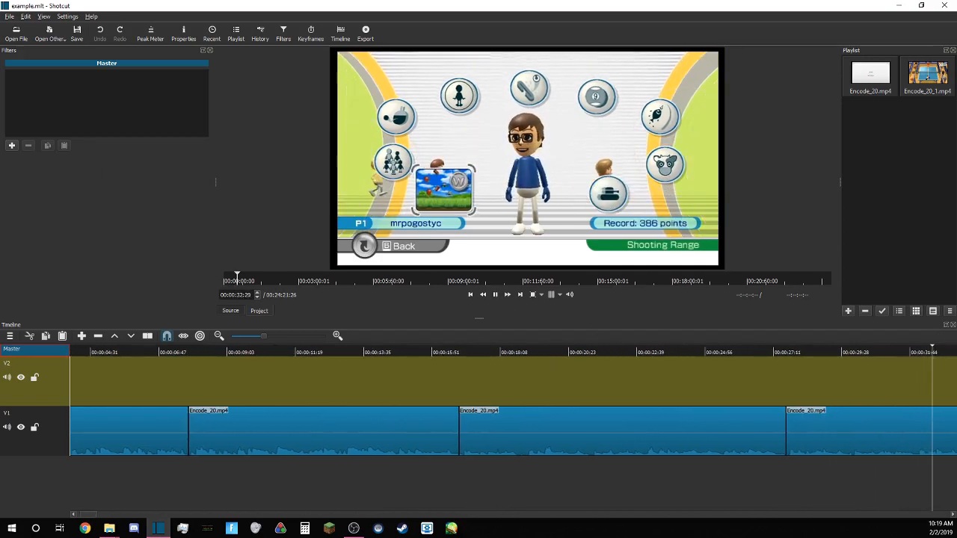
{"action": "key", "text": "space"}
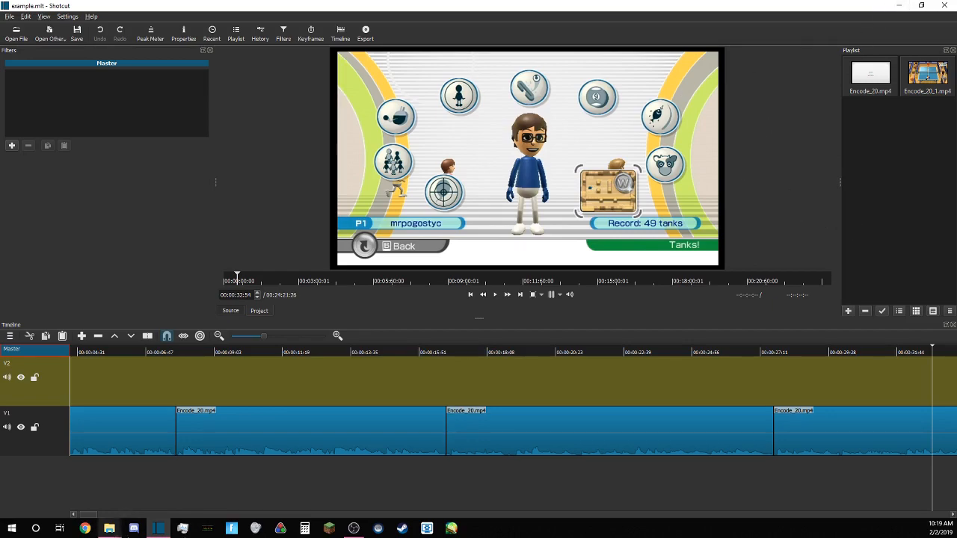
{"action": "left_click", "coordinate": [353, 528]}
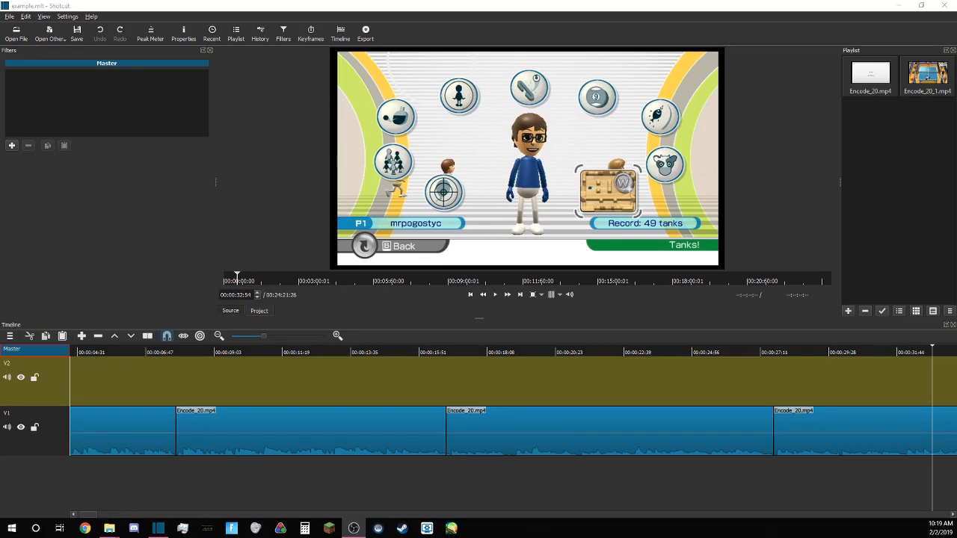